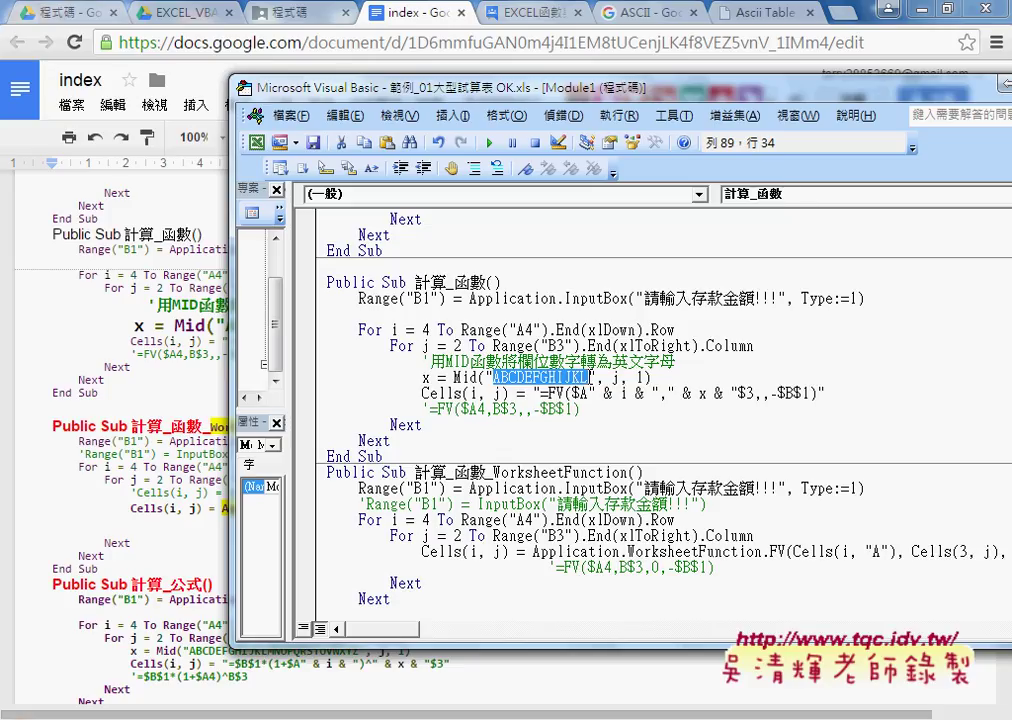
- Examine the Mid call, its column counter j and the ABCDEFGHIJKL letter string
{"action": "left_click", "coordinate": [618, 377]}
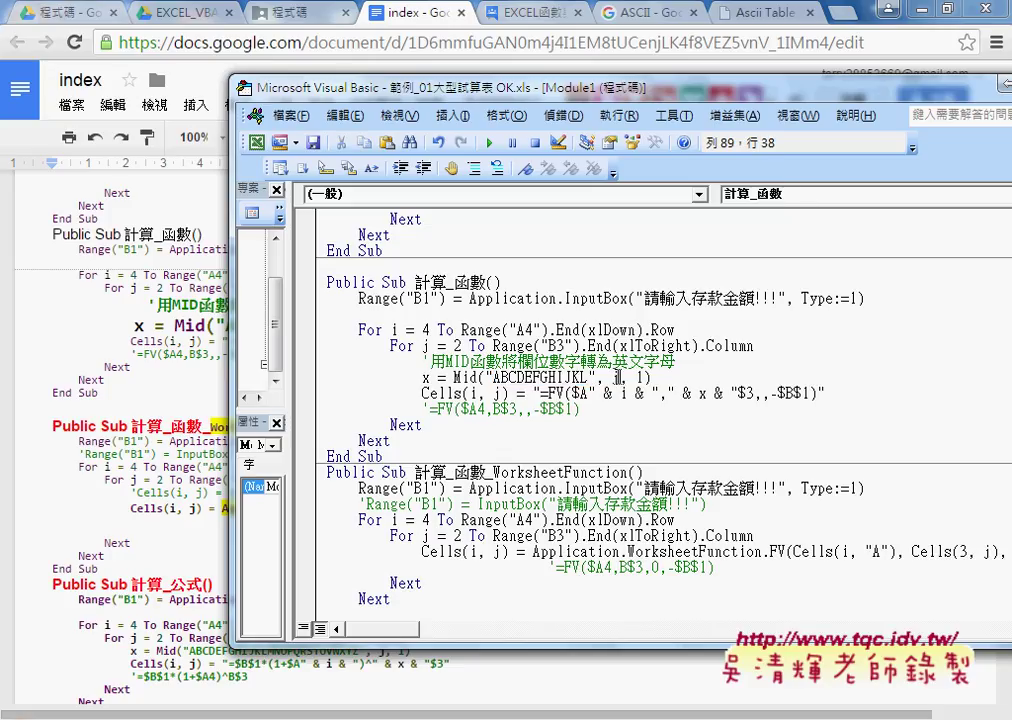
{"action": "double_click", "coordinate": [617, 377]}
{"action": "left_click_drag", "start_coordinate": [503, 377], "coordinate": [492, 377]}
{"action": "left_click", "coordinate": [502, 377]}
{"action": "double_click", "coordinate": [465, 377]}
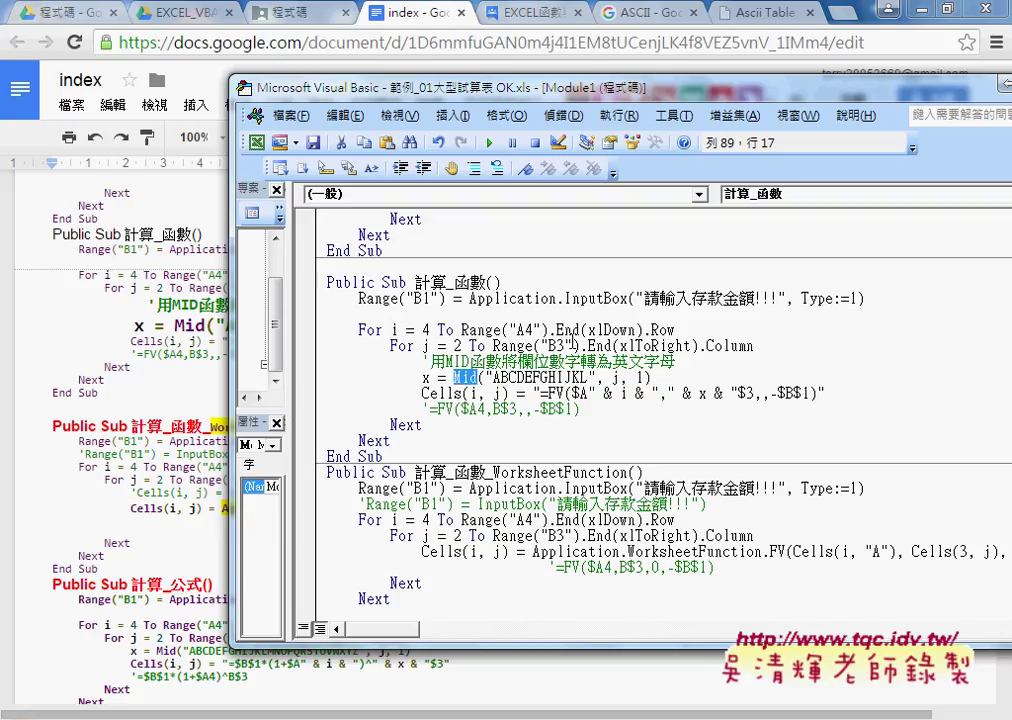
- Look up the letter codes on the asciitable.com ASCII chart, then minimize Chrome
{"action": "left_click", "coordinate": [636, 18]}
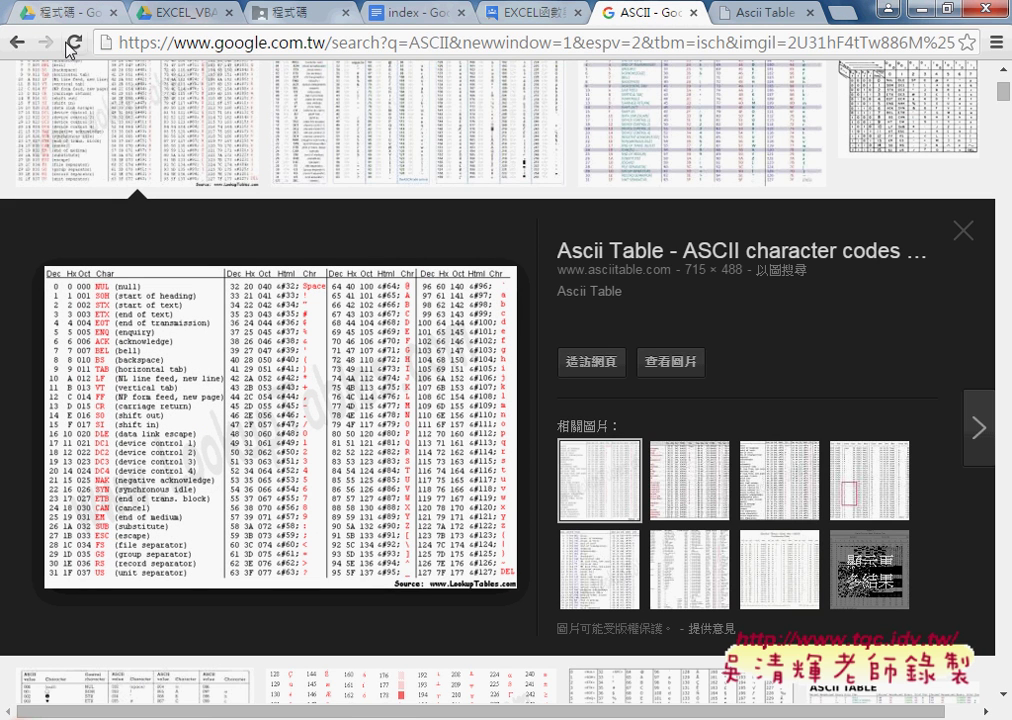
{"action": "left_click", "coordinate": [16, 44]}
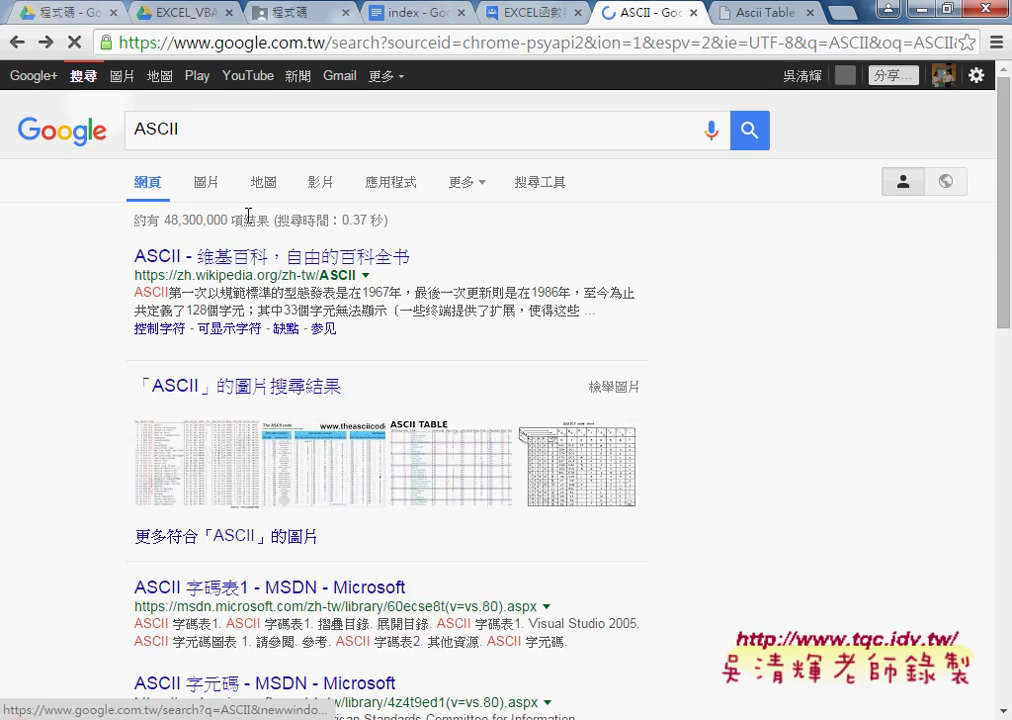
{"action": "double_click", "coordinate": [193, 132]}
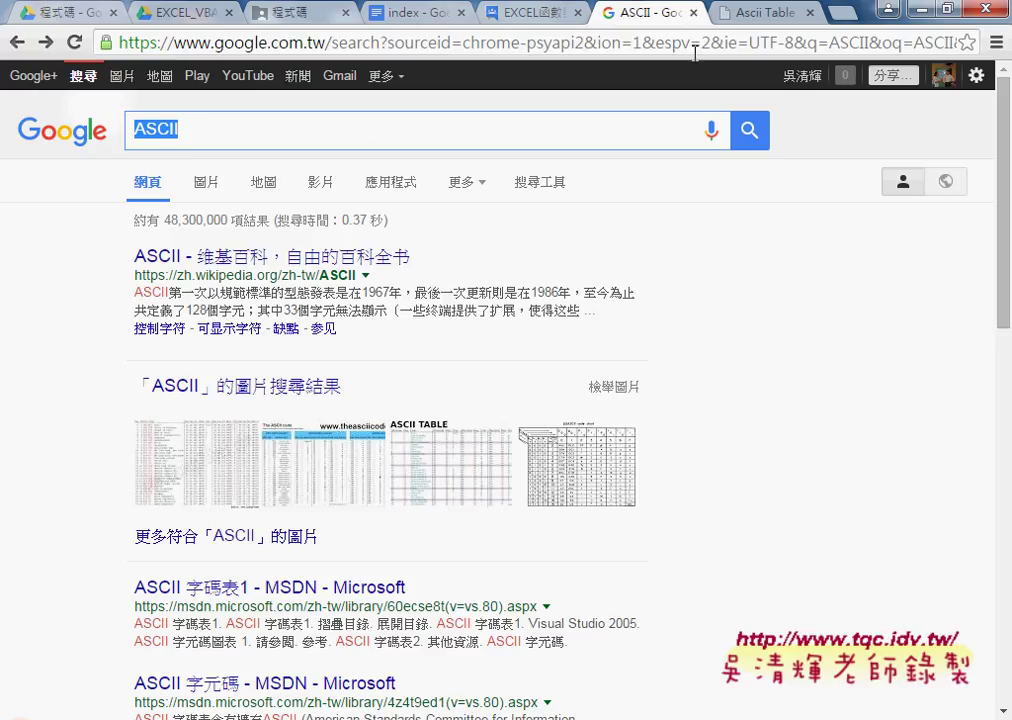
{"action": "left_click", "coordinate": [741, 18]}
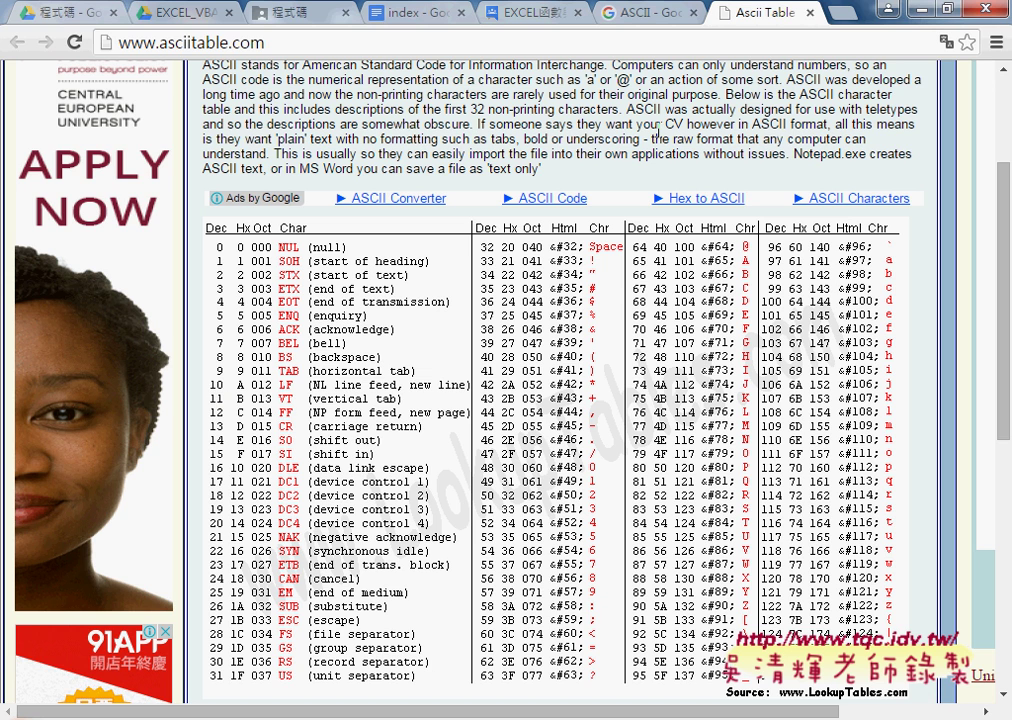
{"action": "left_click", "coordinate": [920, 17]}
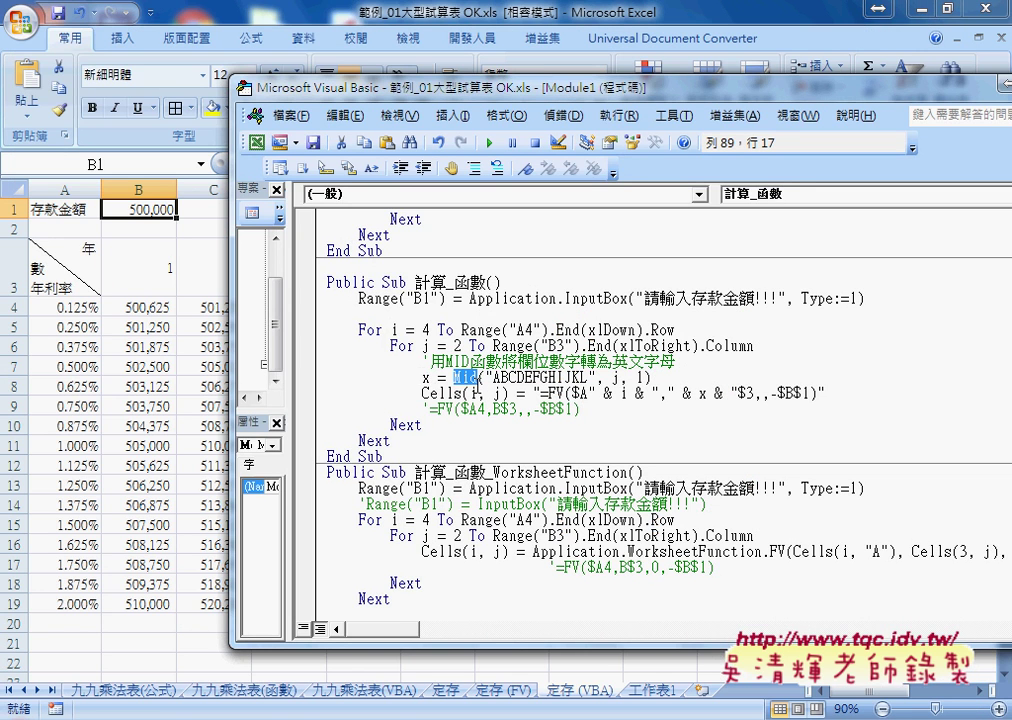
- Comment out the x = Mid(...) line and add x = VBA.Chr(64 + j) beneath it
{"action": "key", "text": "Home"}
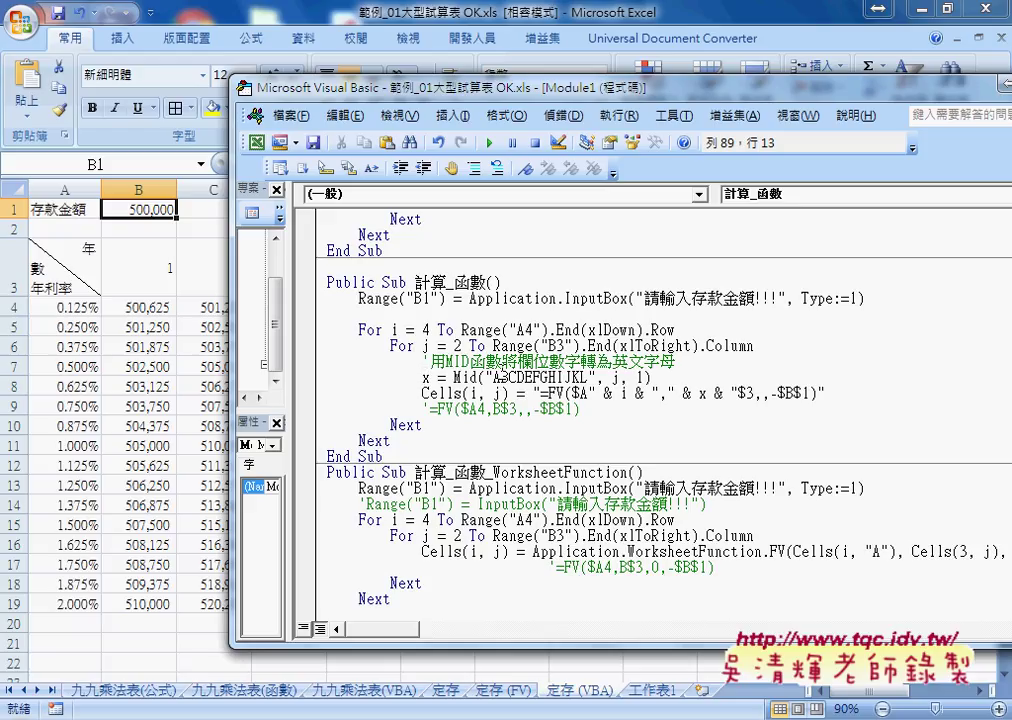
{"action": "type", "text": "'"}
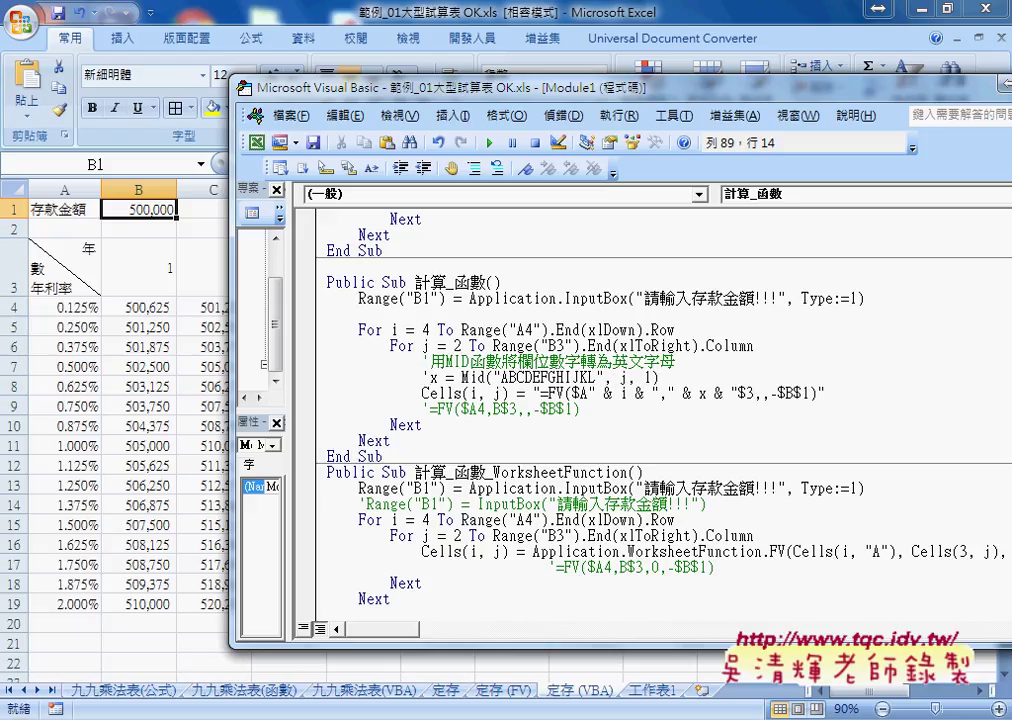
{"action": "left_click", "coordinate": [687, 377]}
{"action": "key", "text": "Return"}
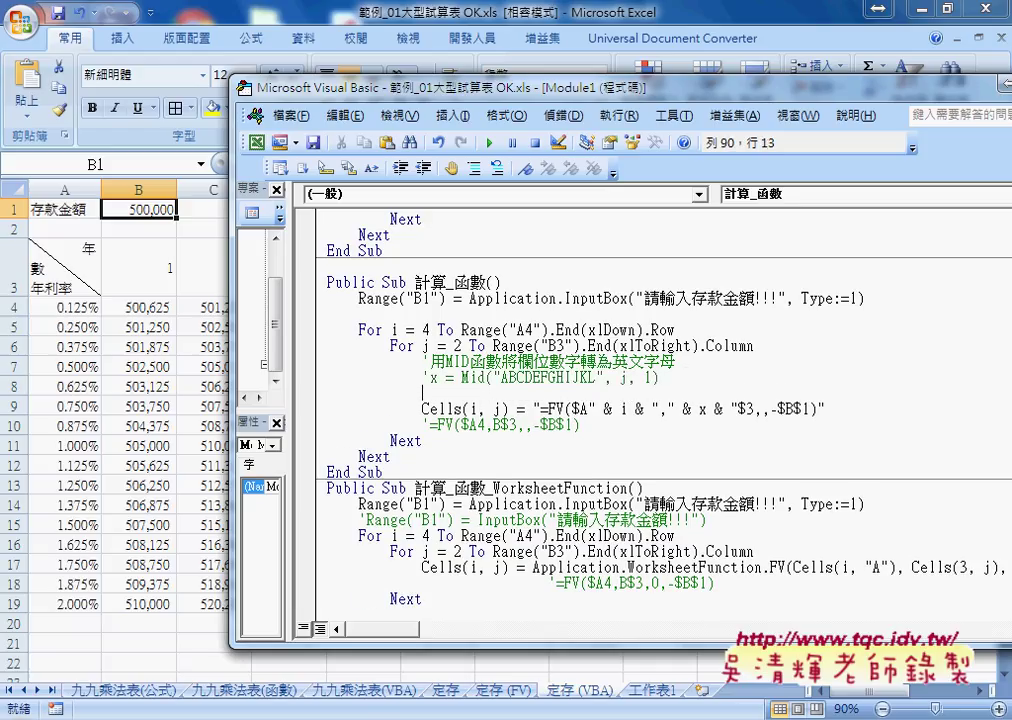
{"action": "type", "text": "x"}
{"action": "type", "text": "="}
{"action": "type", "text": "vba."}
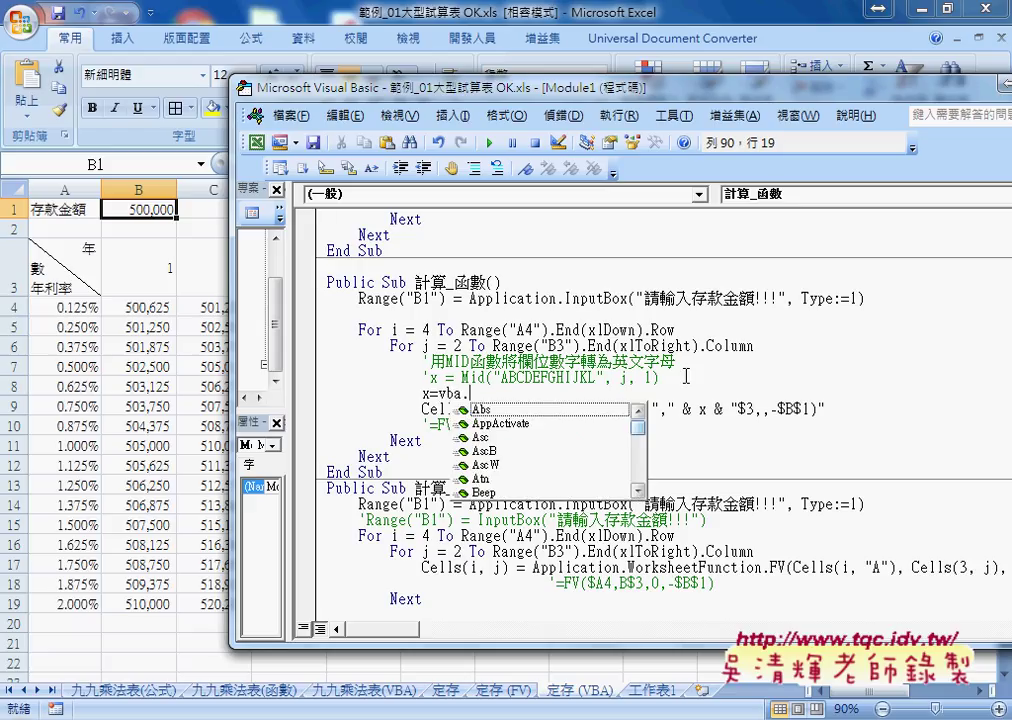
{"action": "type", "text": "ch"}
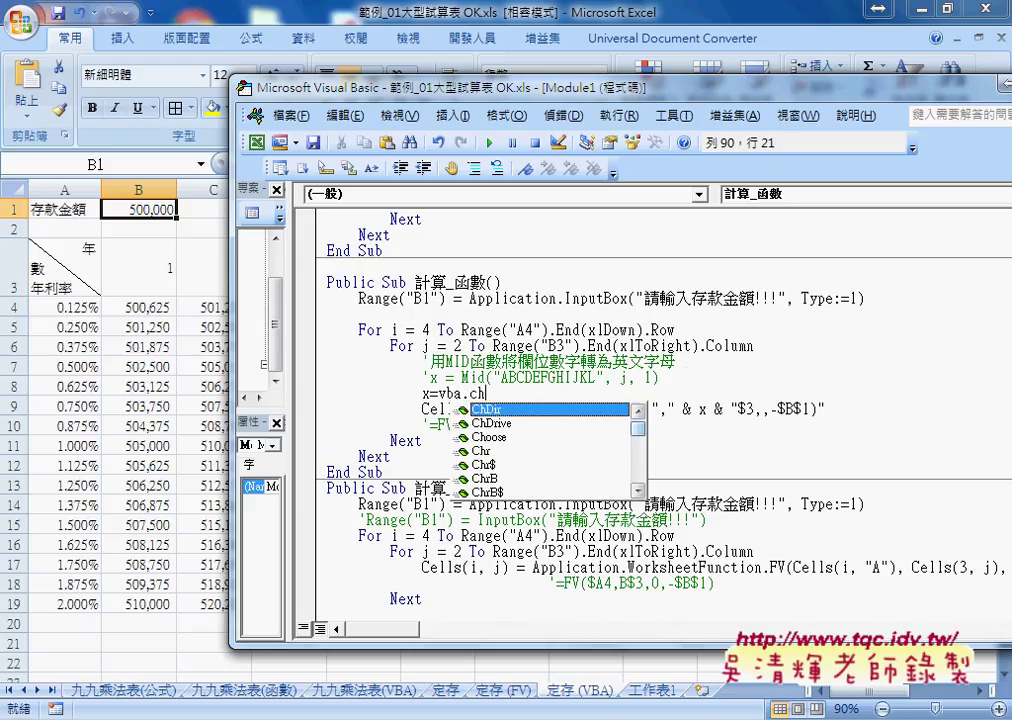
{"action": "left_click", "coordinate": [549, 451]}
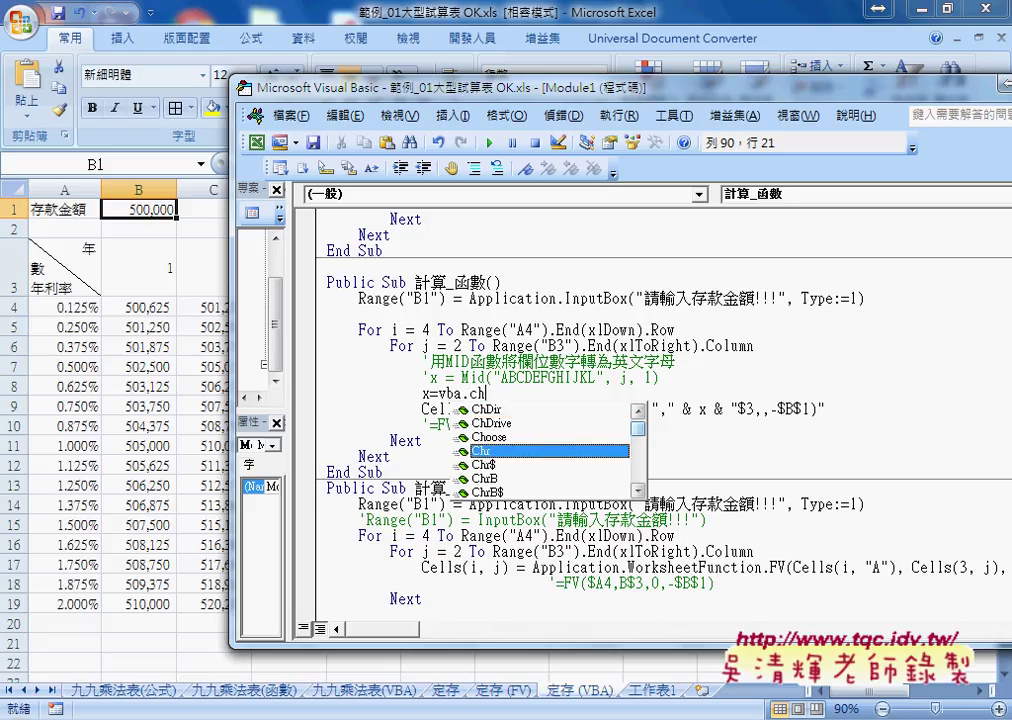
{"action": "key", "text": "Tab"}
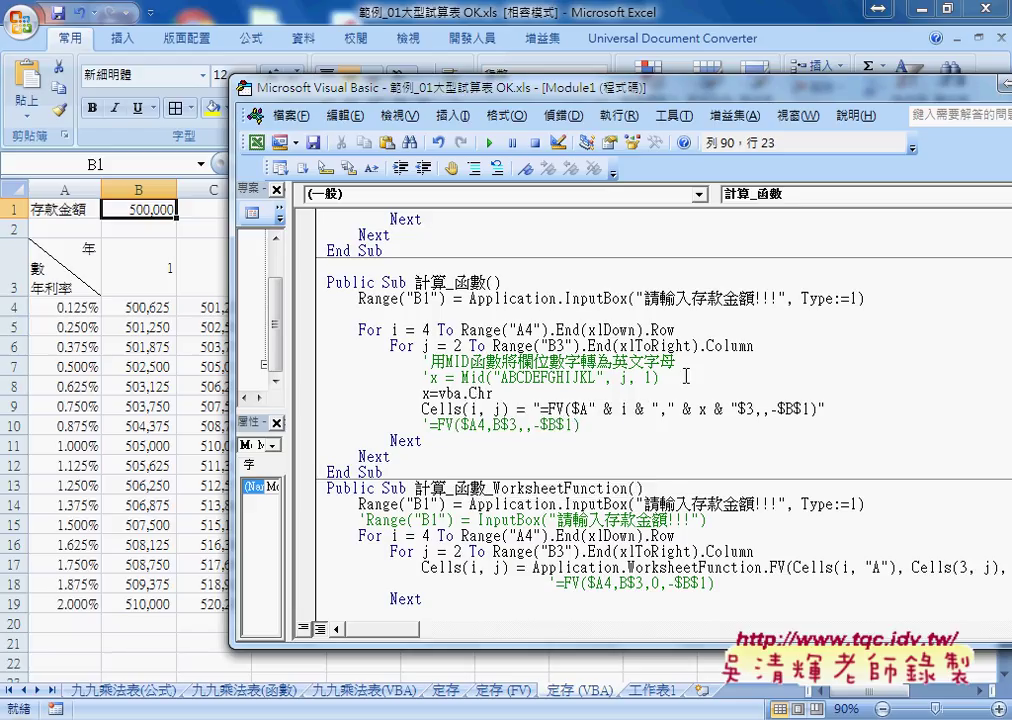
{"action": "type", "text": "("}
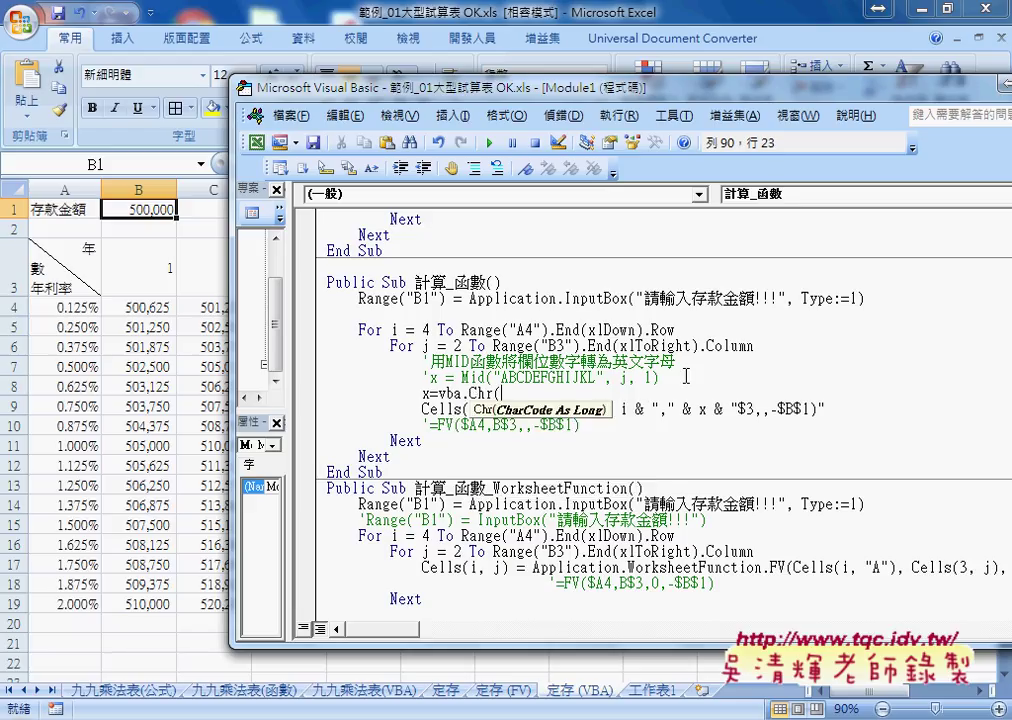
{"action": "type", "text": "64"}
{"action": "type", "text": "+"}
{"action": "type", "text": "j"}
{"action": "type", "text": ")"}
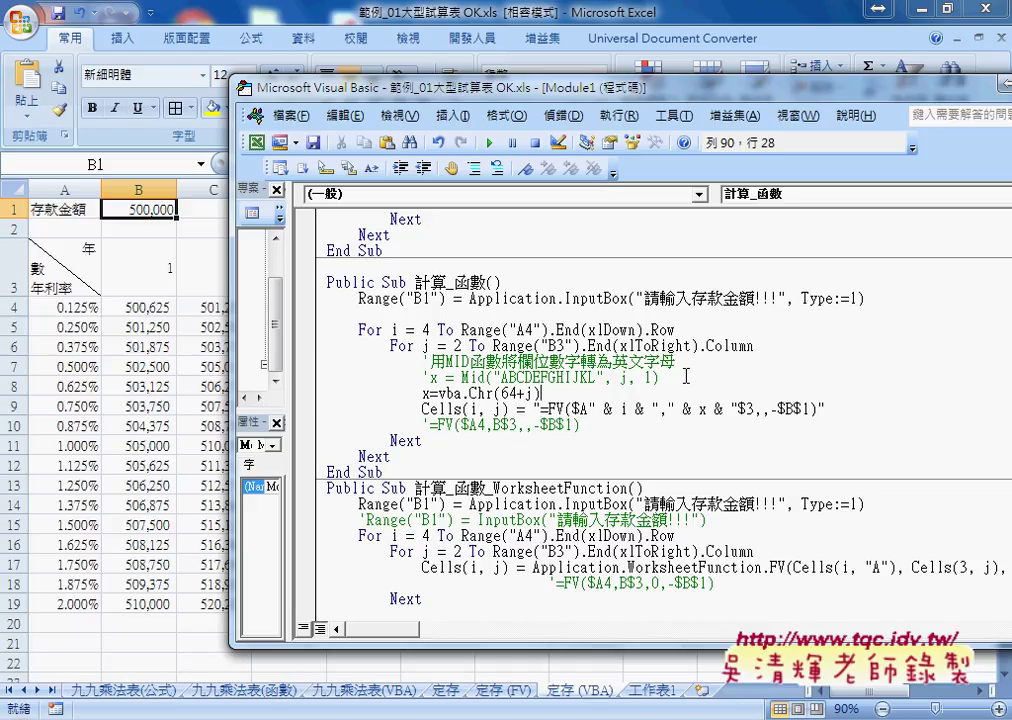
{"action": "key", "text": "Down"}
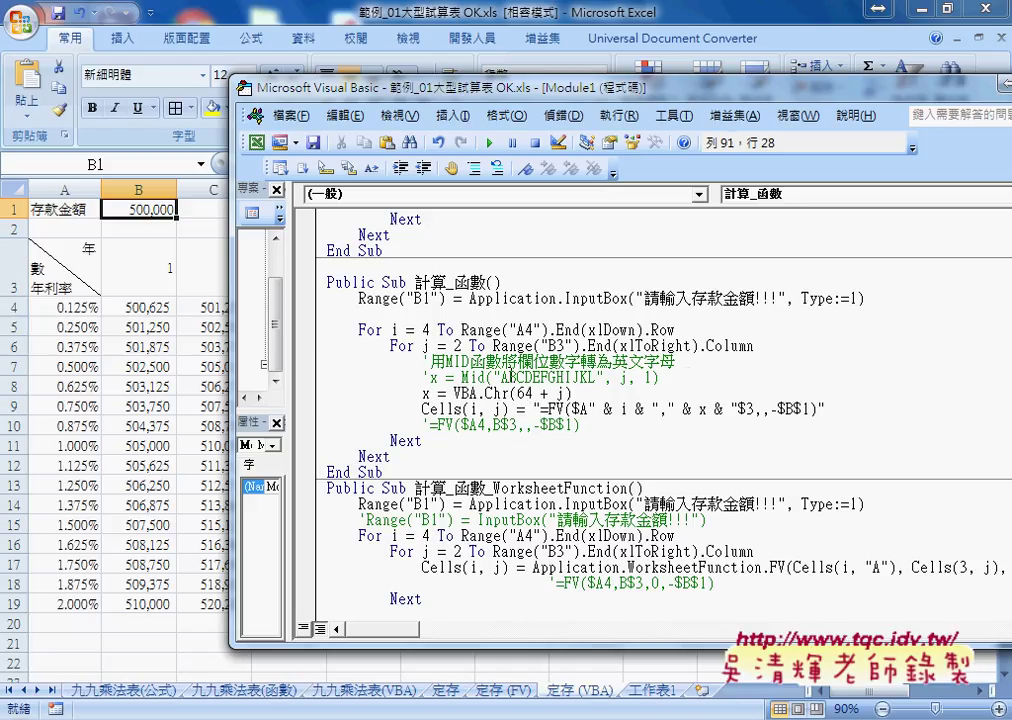
- Inspect the parts of x = VBA.Chr(64 + j) and where x feeds the Cells formula
{"action": "left_click", "coordinate": [426, 393]}
{"action": "double_click", "coordinate": [426, 393]}
{"action": "left_click_drag", "start_coordinate": [501, 377], "coordinate": [512, 377]}
{"action": "double_click", "coordinate": [561, 393]}
{"action": "left_click_drag", "start_coordinate": [565, 393], "coordinate": [517, 393]}
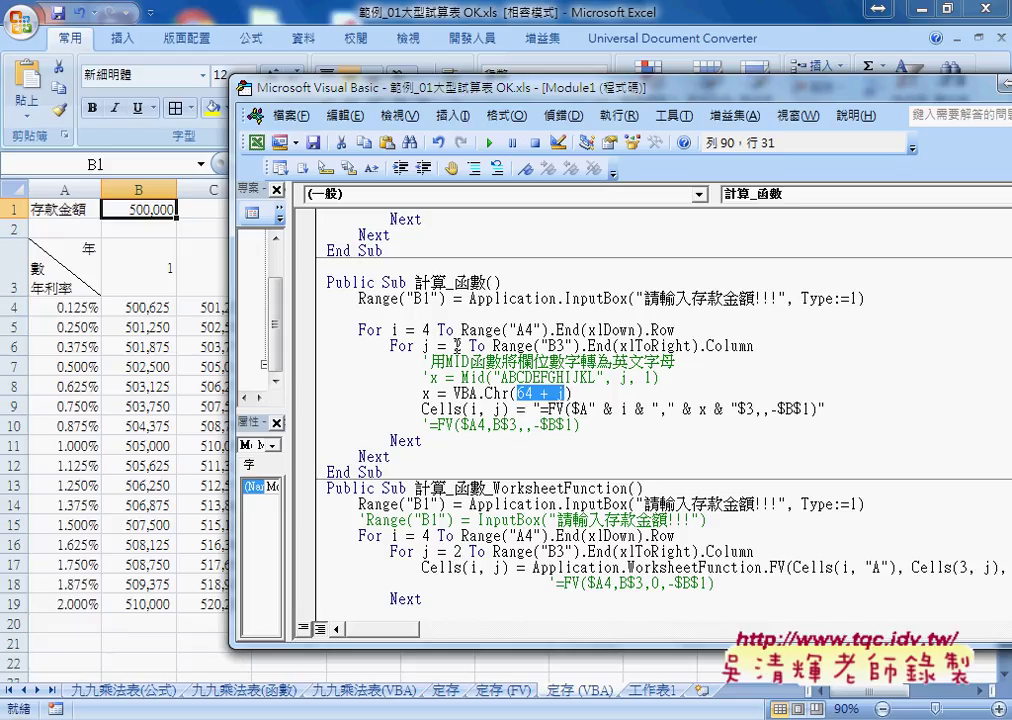
{"action": "double_click", "coordinate": [500, 393]}
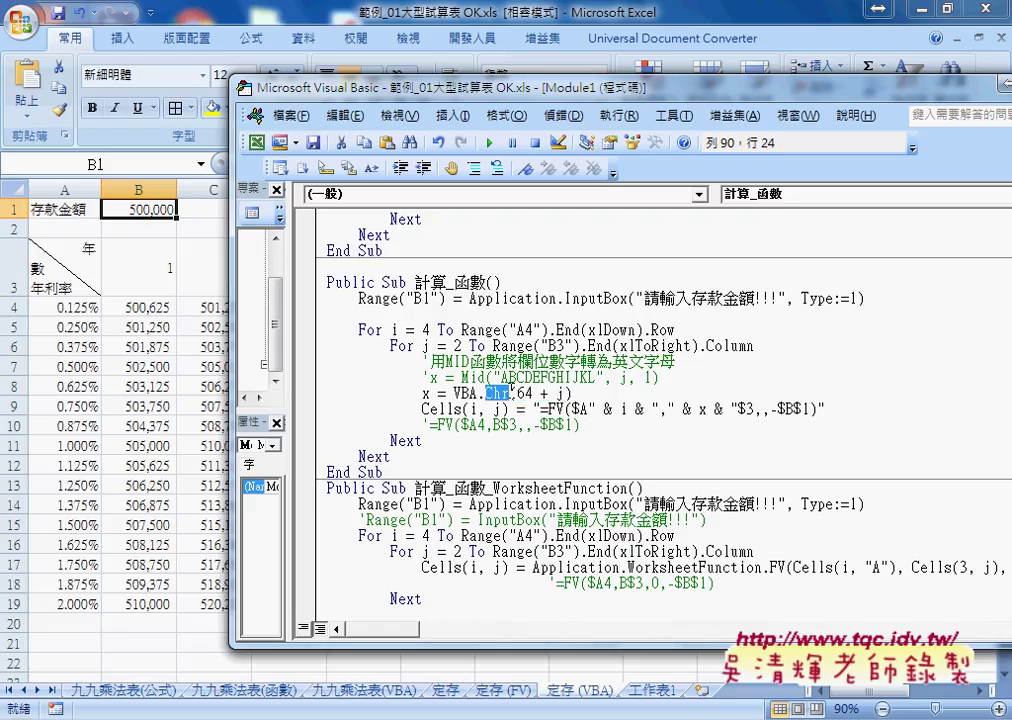
{"action": "left_click_drag", "start_coordinate": [572, 393], "coordinate": [487, 393]}
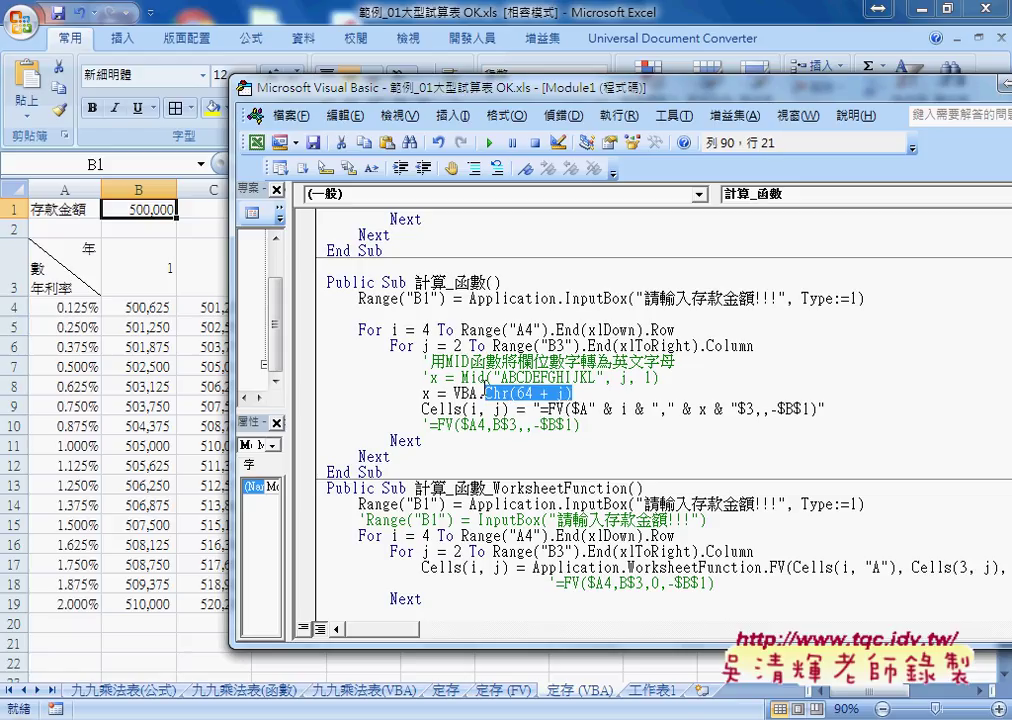
{"action": "left_click", "coordinate": [422, 393]}
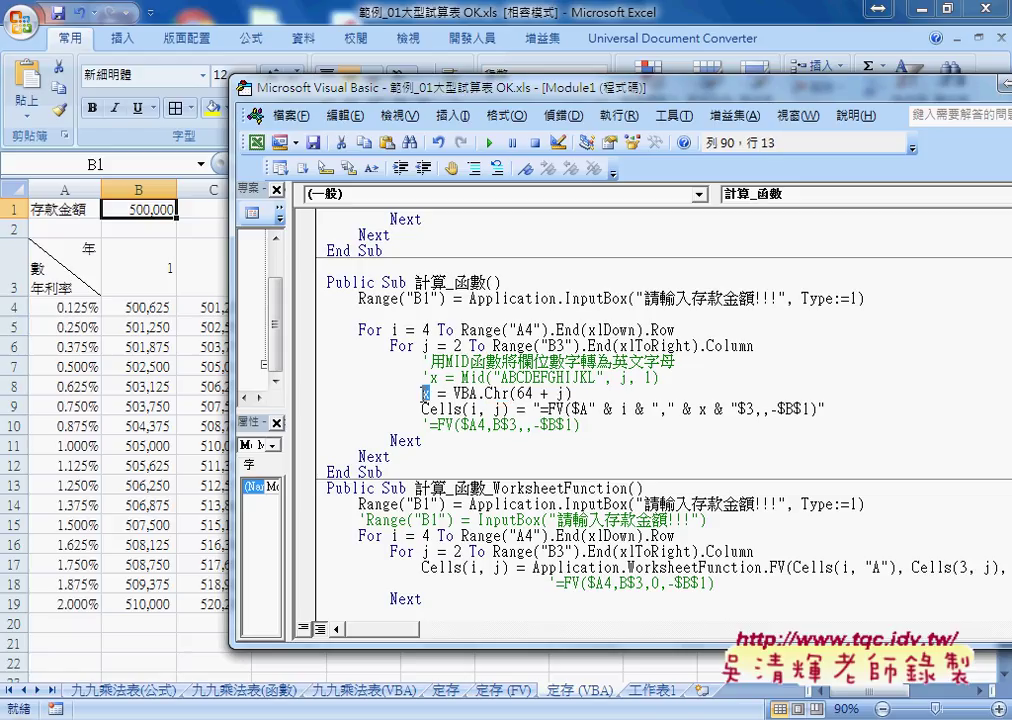
{"action": "double_click", "coordinate": [703, 409]}
- Delete the VBA. prefix so the line reads x = Chr(64 + j)
{"action": "double_click", "coordinate": [497, 393]}
{"action": "double_click", "coordinate": [455, 393]}
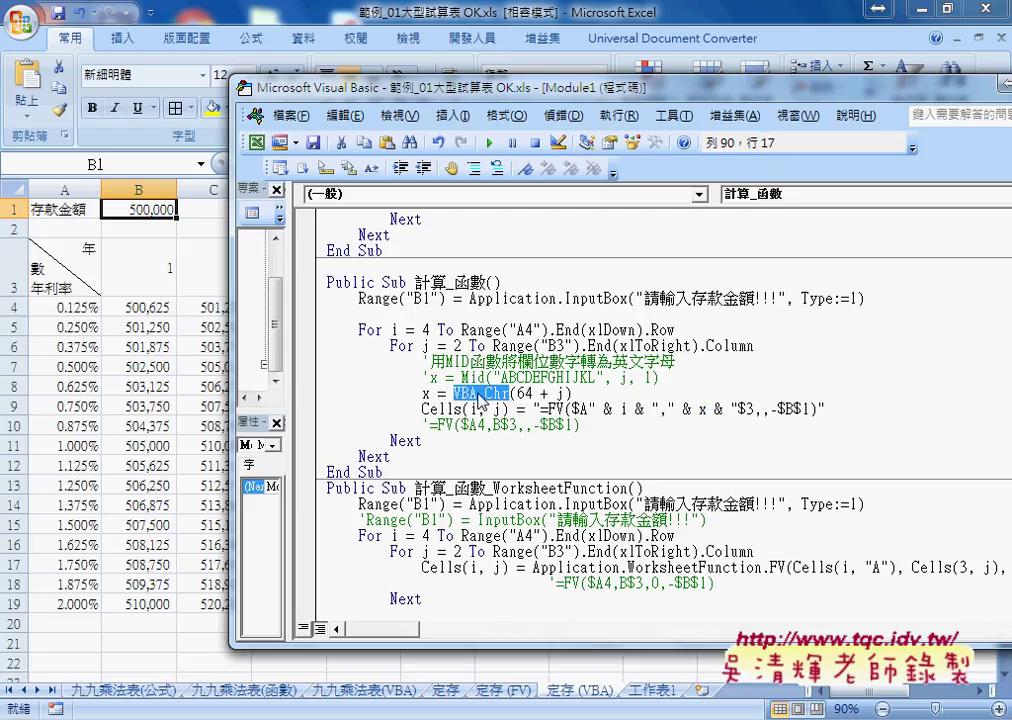
{"action": "left_click", "coordinate": [455, 393]}
{"action": "double_click", "coordinate": [455, 393]}
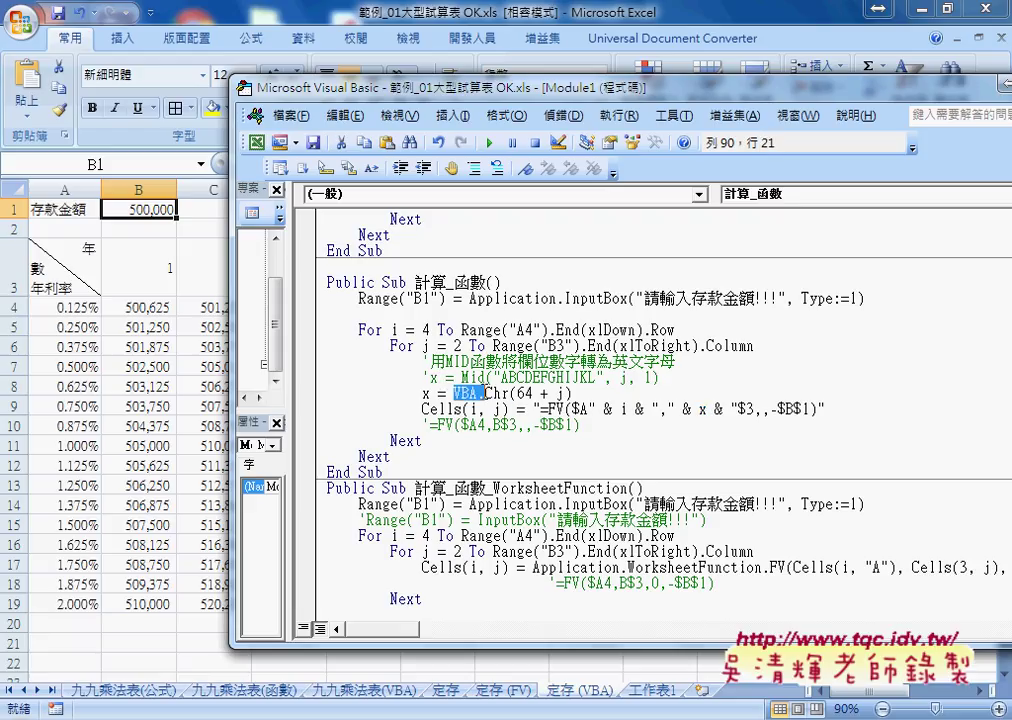
{"action": "key", "text": "Delete"}
{"action": "left_click", "coordinate": [546, 471]}
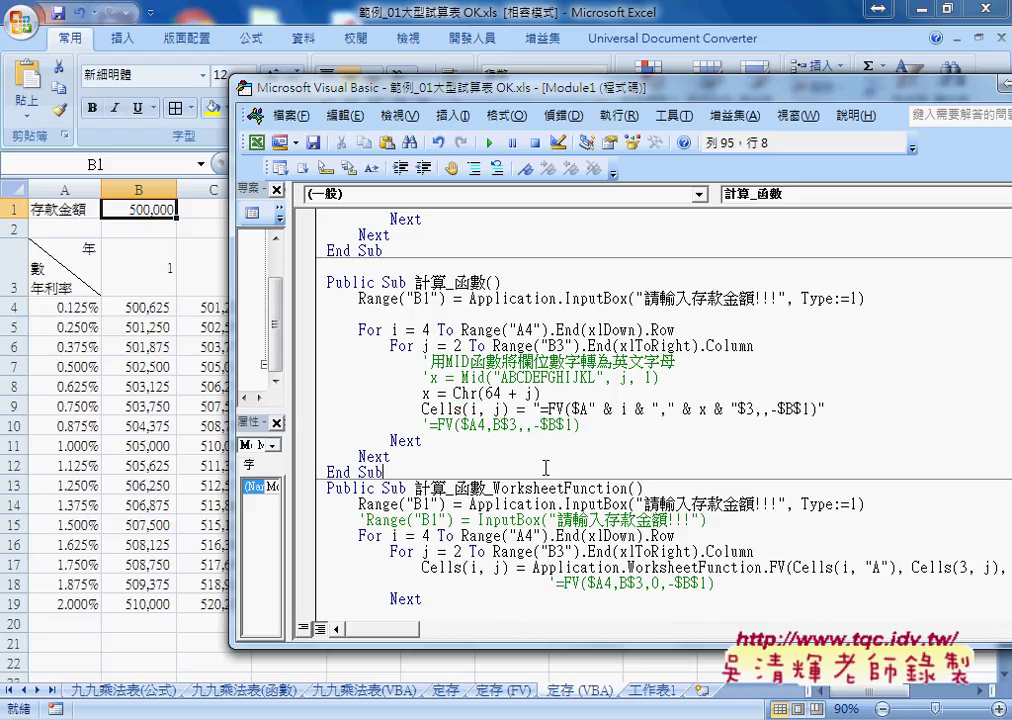
- Highlight the 64 + offset inside Chr(64 + j)
{"action": "left_click_drag", "start_coordinate": [484, 394], "coordinate": [530, 395]}
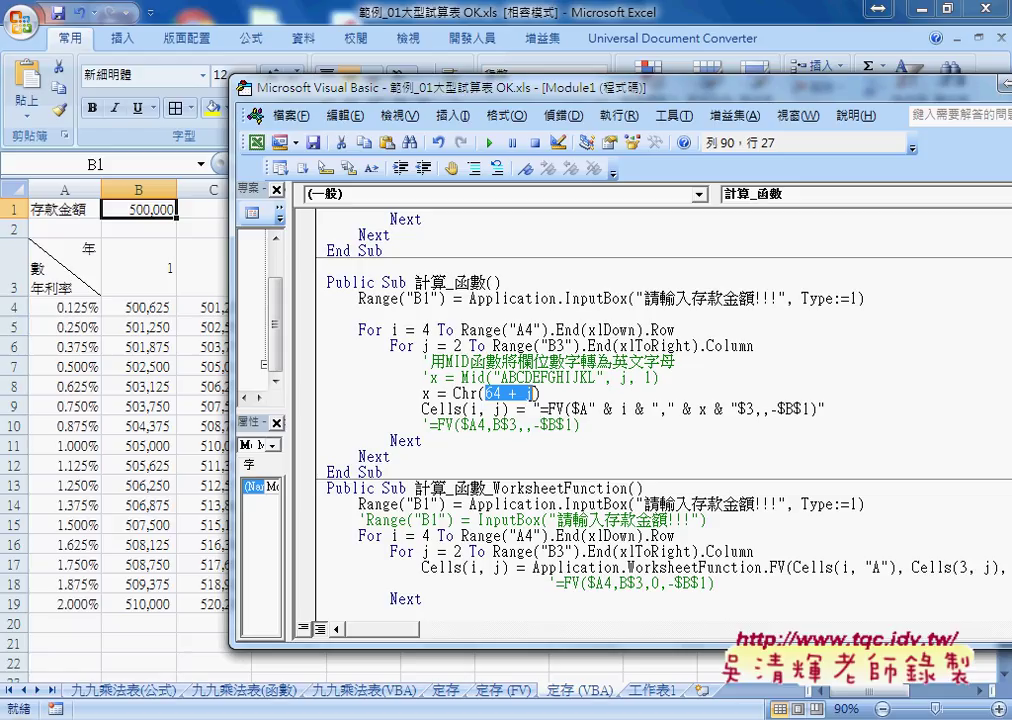
- Run the 計算_函數 macro with a 600000 deposit amount
{"action": "left_click_drag", "start_coordinate": [537, 393], "coordinate": [422, 393]}
{"action": "left_click", "coordinate": [489, 143]}
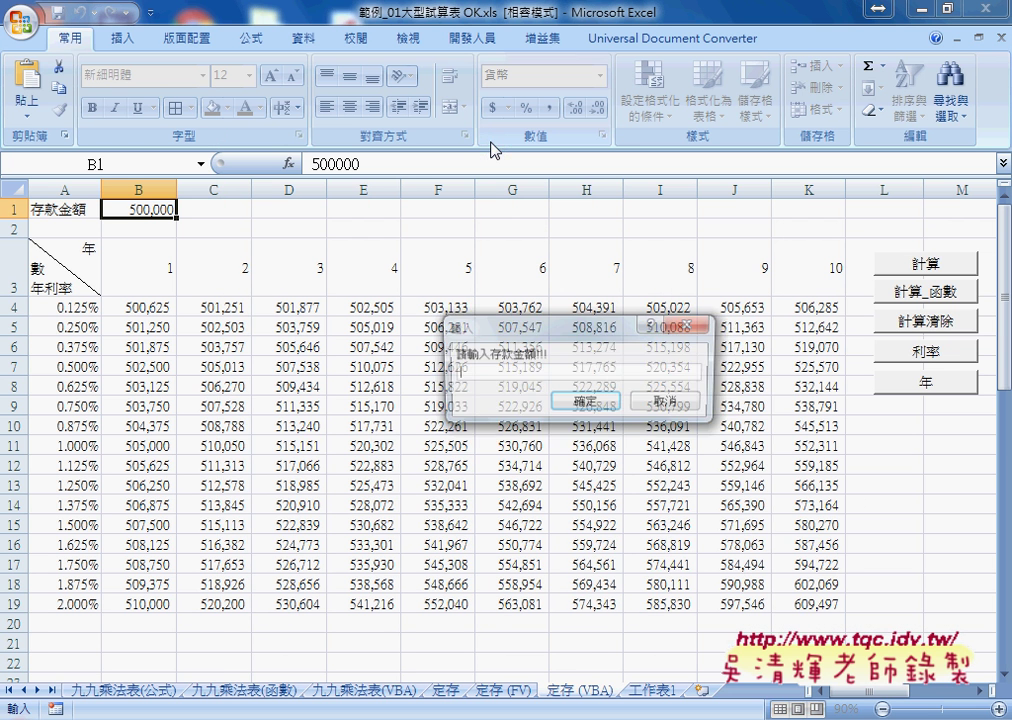
{"action": "type", "text": "6"}
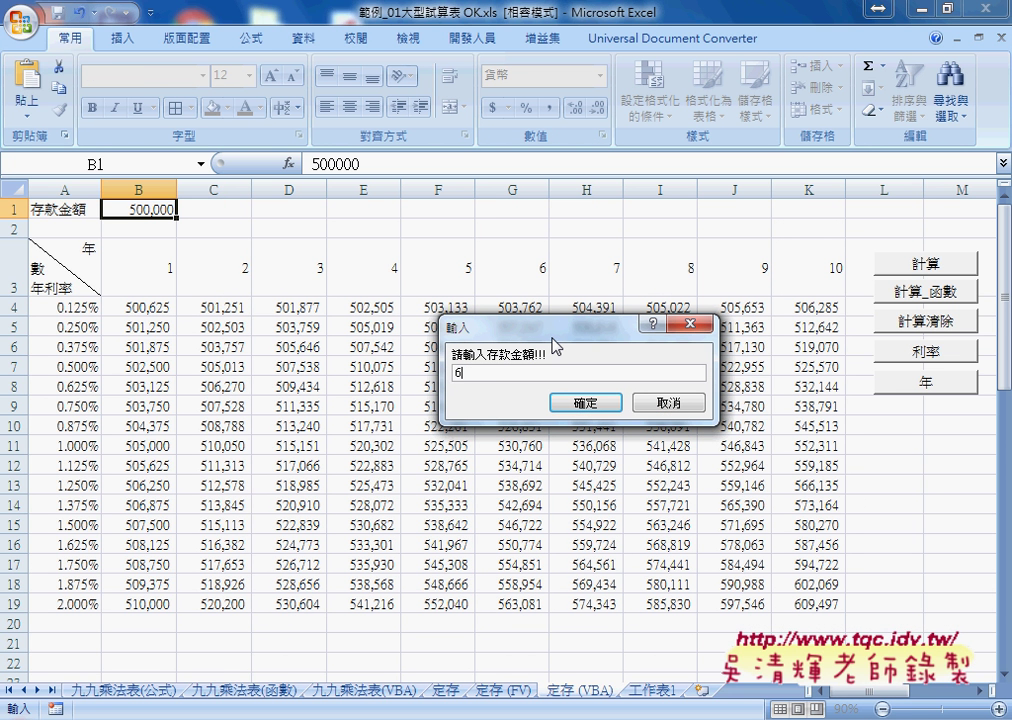
{"action": "type", "text": "0000"}
{"action": "type", "text": "0"}
{"action": "key", "text": "Return"}
{"action": "key", "text": "alt+F11"}
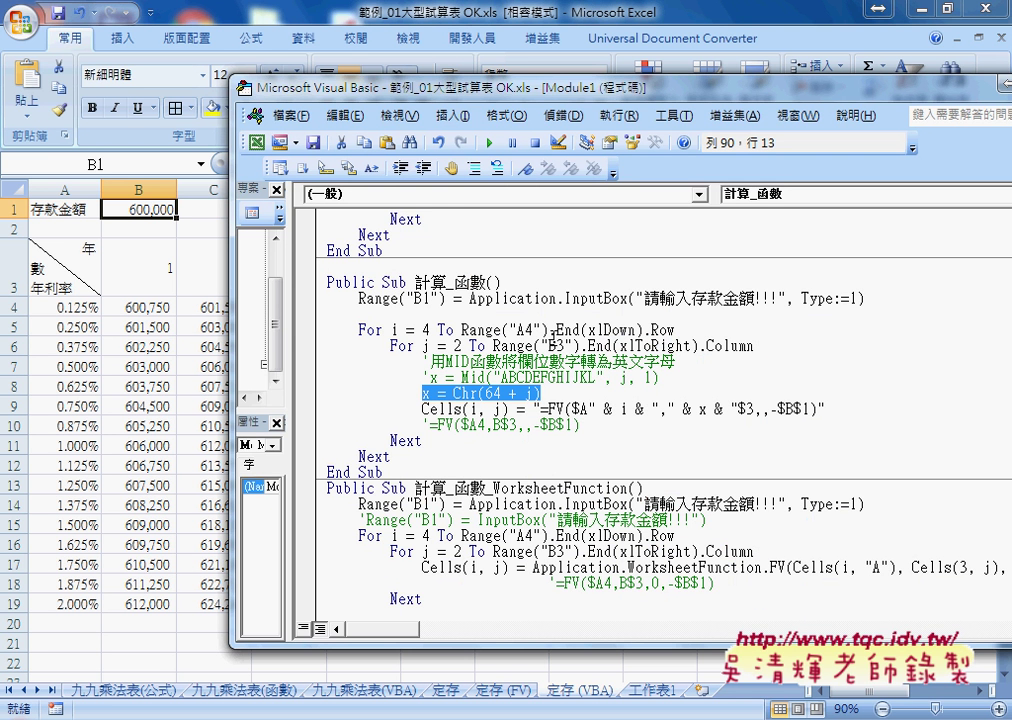
- Check the FV formulas across row 4, B4 through K4, e.g. =FV($A4,K$3,,-$B$1)
{"action": "left_click", "coordinate": [195, 322]}
{"action": "left_click", "coordinate": [230, 309]}
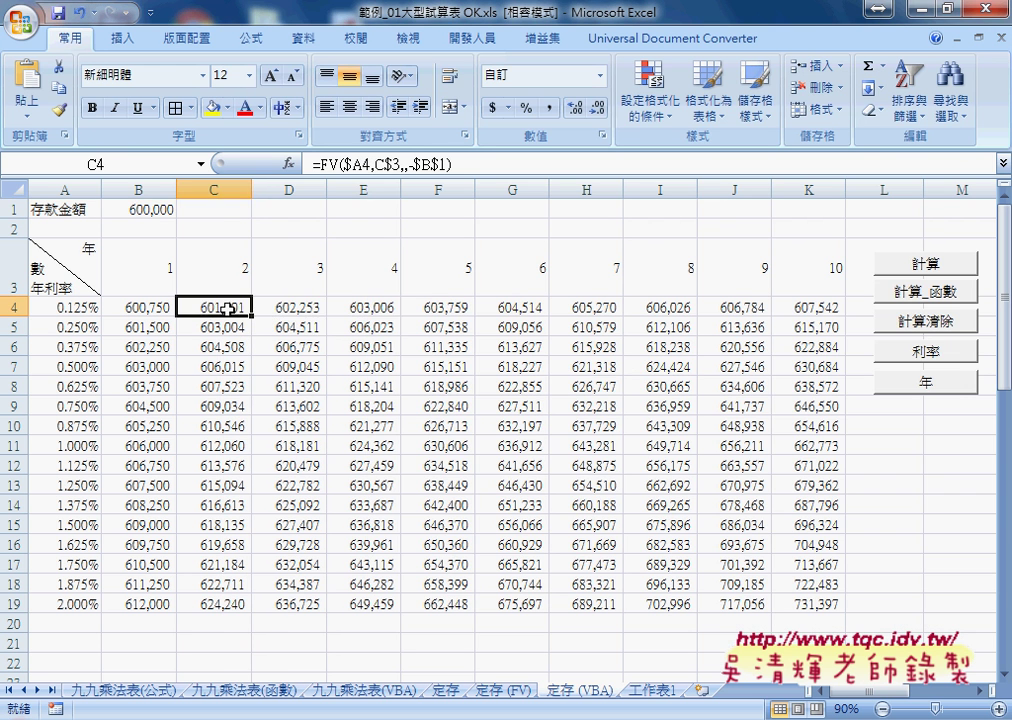
{"action": "left_click", "coordinate": [295, 309]}
{"action": "left_click", "coordinate": [362, 308]}
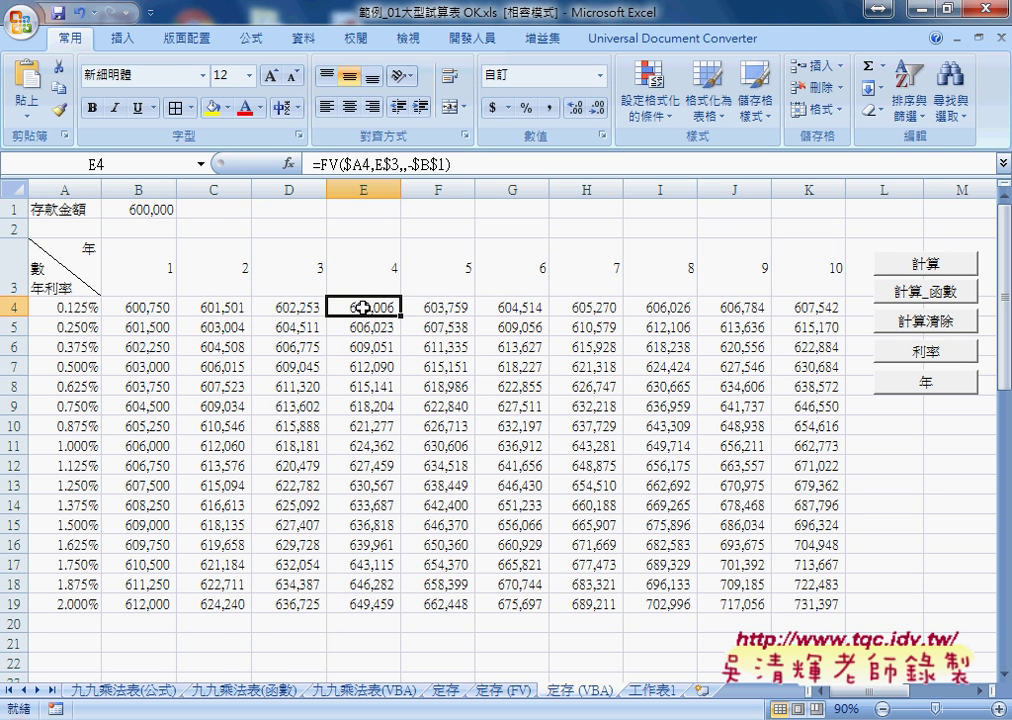
{"action": "left_click", "coordinate": [406, 306]}
{"action": "left_click", "coordinate": [155, 312]}
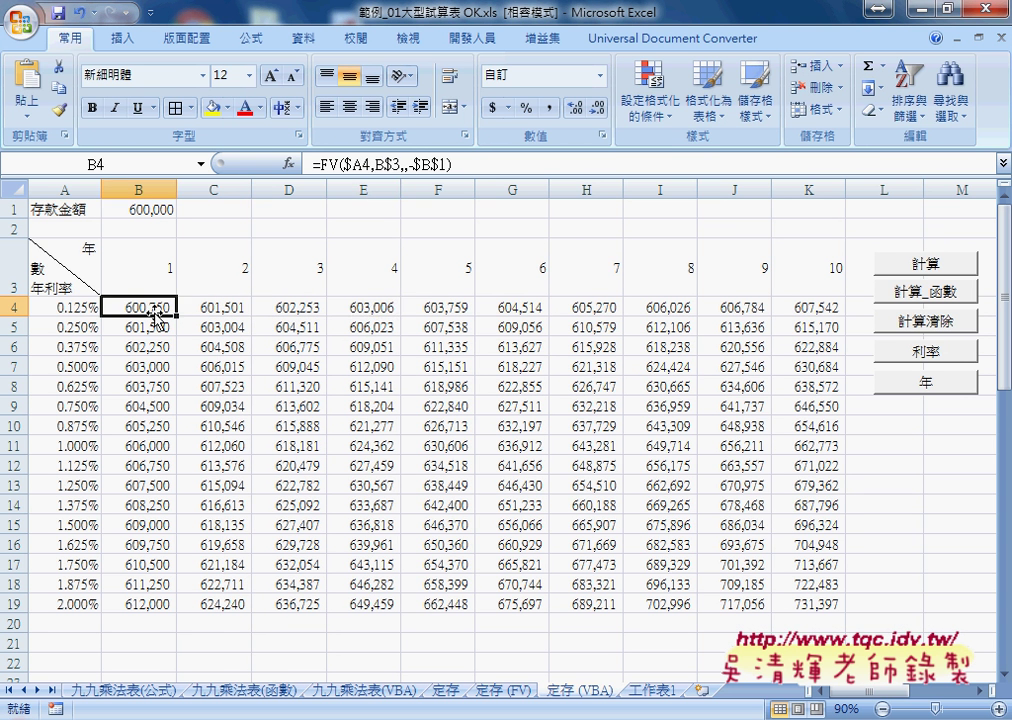
{"action": "left_click", "coordinate": [207, 312]}
{"action": "left_click", "coordinate": [285, 312]}
{"action": "left_click", "coordinate": [352, 310]}
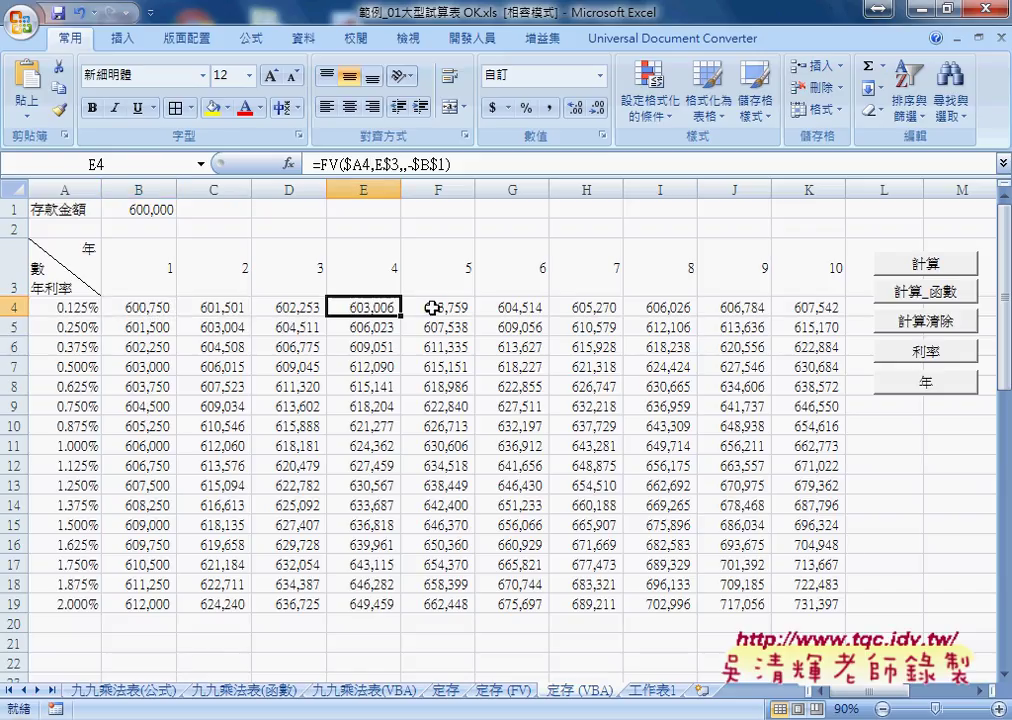
{"action": "left_click", "coordinate": [814, 308]}
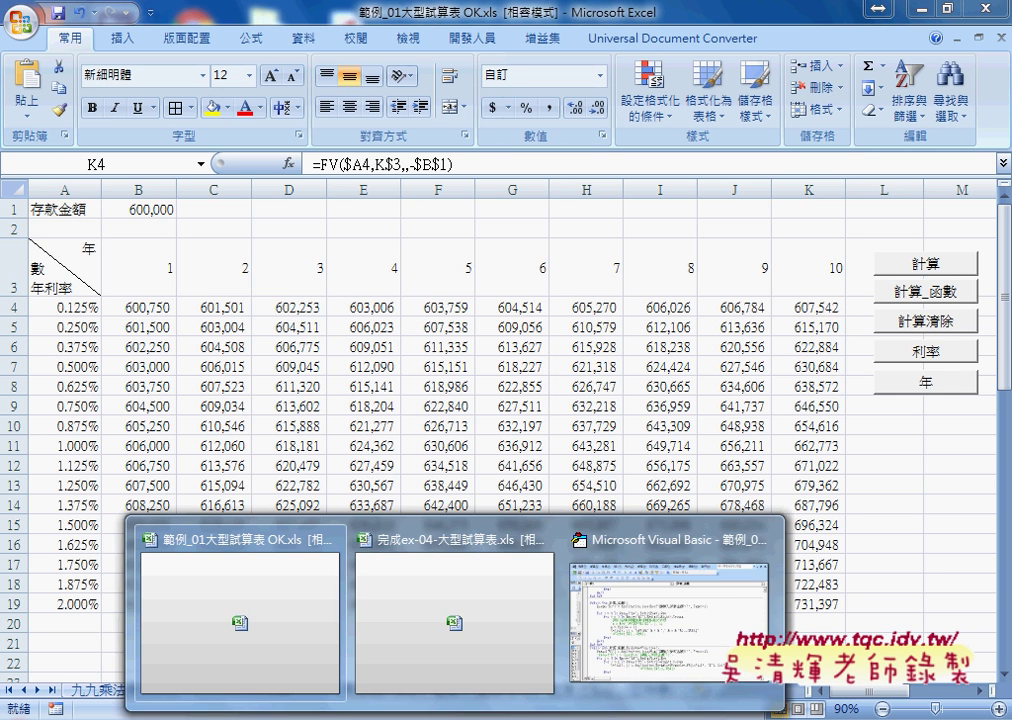
{"action": "left_click", "coordinate": [678, 590]}
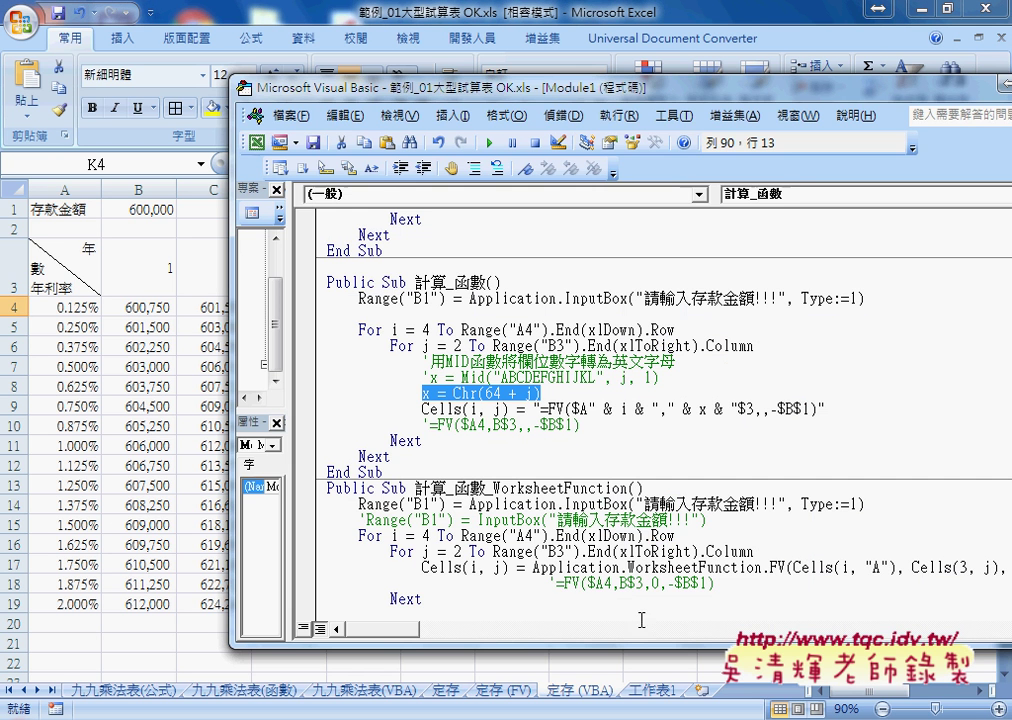
- Review the 64 and Chr parts of x = Chr(64 + j) against the ASCII chart
{"action": "left_click", "coordinate": [507, 404]}
{"action": "left_click_drag", "start_coordinate": [541, 394], "coordinate": [421, 394]}
{"action": "left_click", "coordinate": [488, 393]}
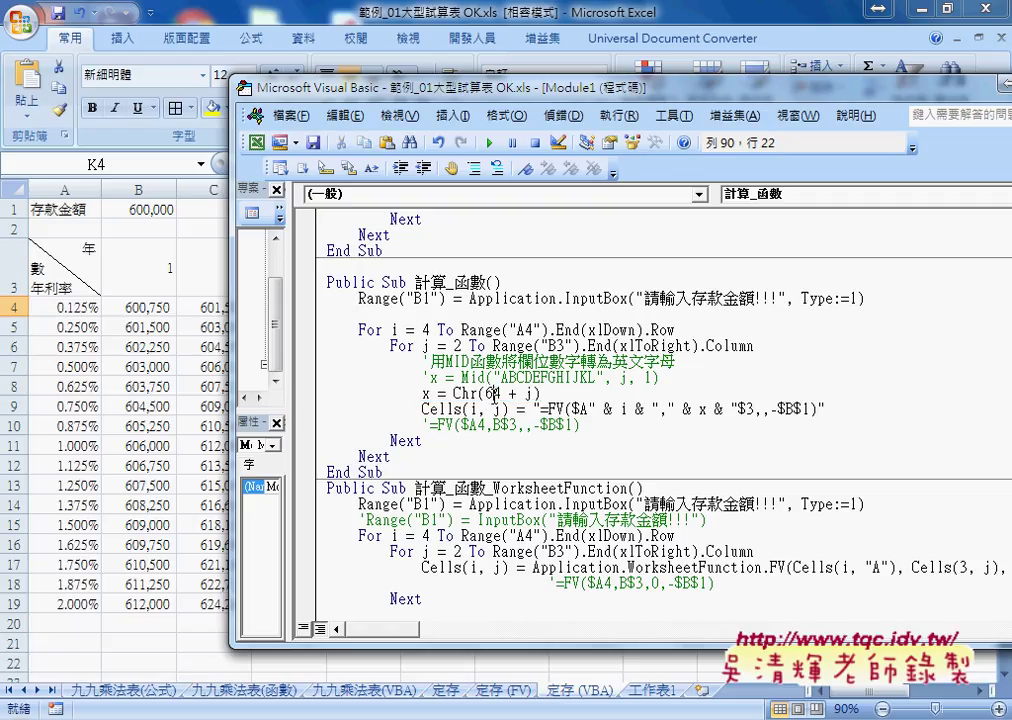
{"action": "double_click", "coordinate": [488, 393]}
{"action": "left_click", "coordinate": [466, 394]}
{"action": "double_click", "coordinate": [466, 394]}
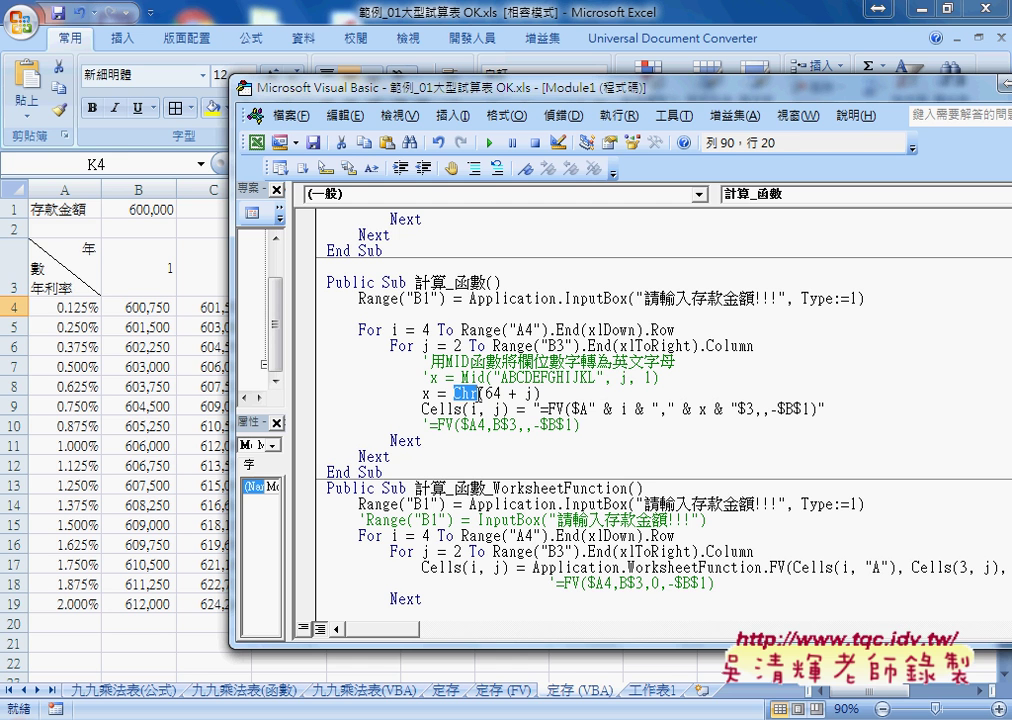
{"action": "key", "text": "alt+Tab"}
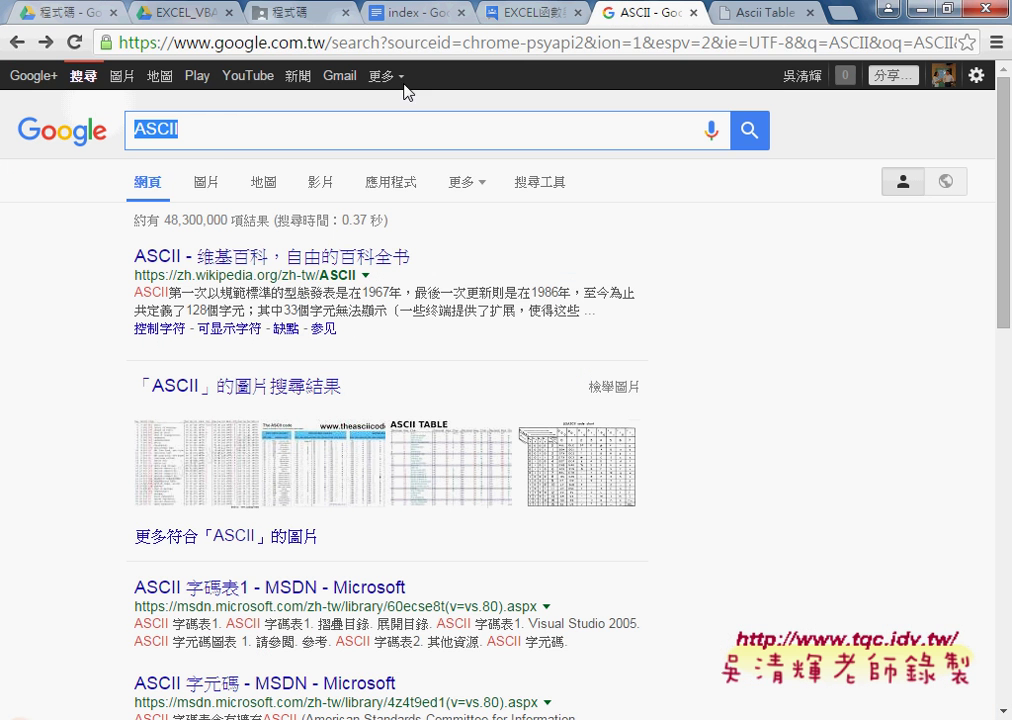
- Read the Wikipedia ASCII article from the Google results, then go back to the results
{"action": "left_click", "coordinate": [517, 16]}
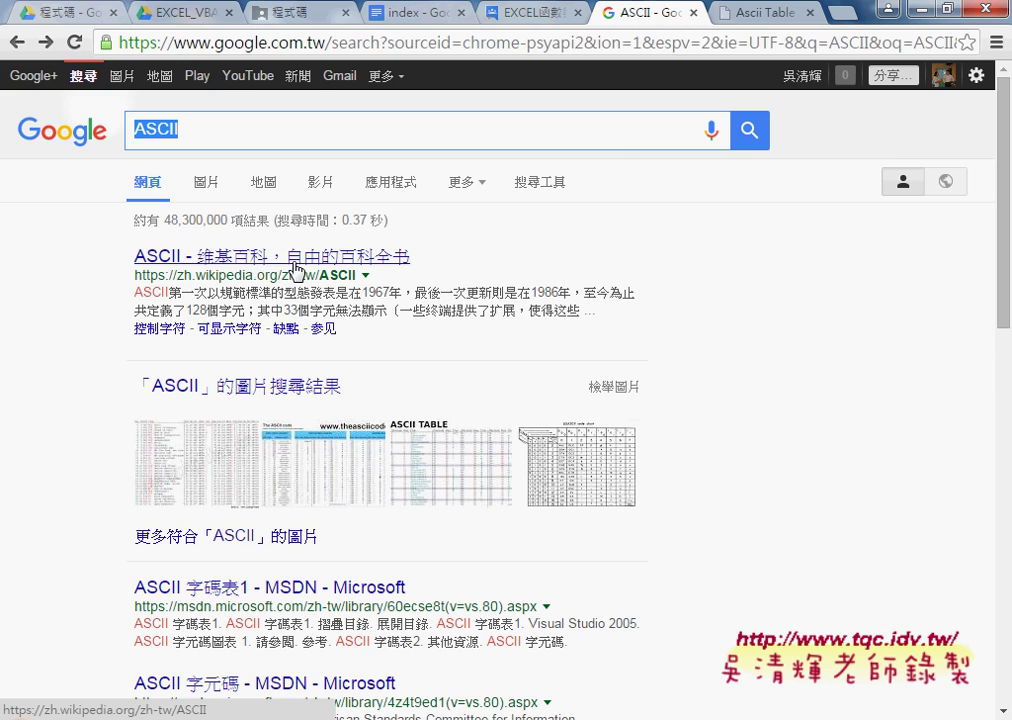
{"action": "left_click", "coordinate": [292, 262]}
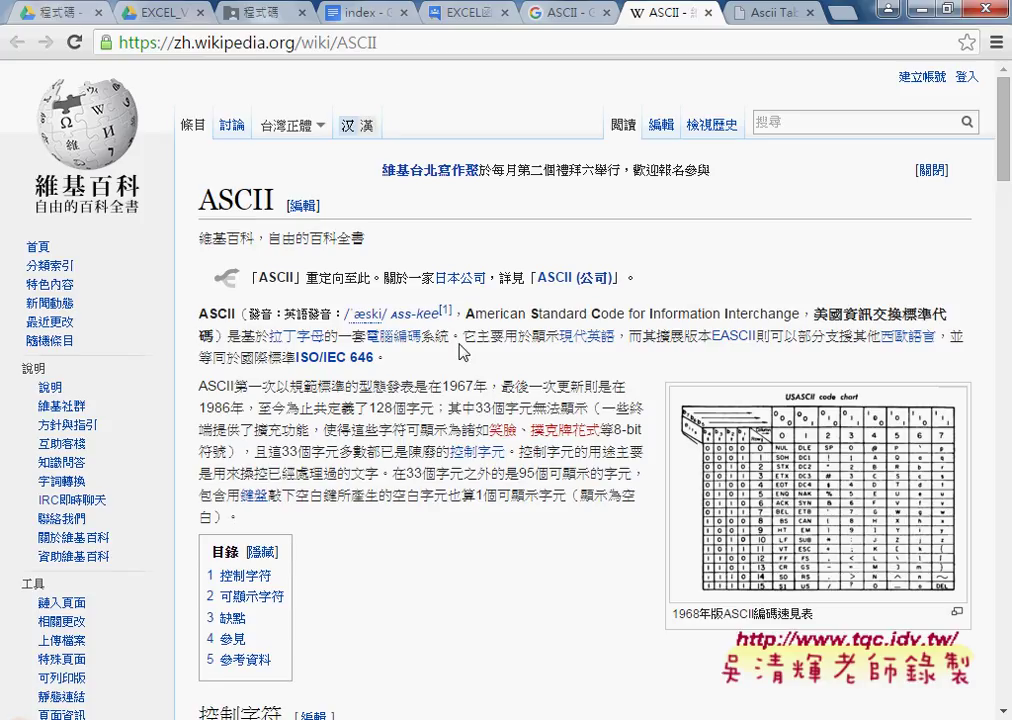
{"action": "left_click", "coordinate": [545, 13]}
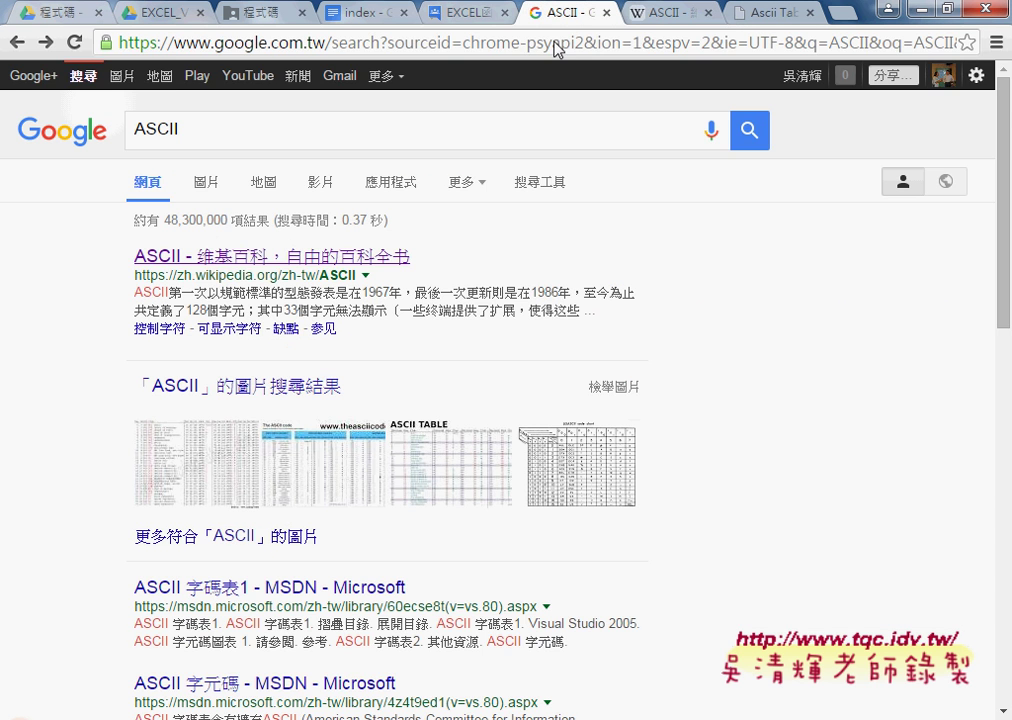
- Open asciitable.com from the first image result and scroll to the Extended ASCII Codes 128–255
{"action": "left_click", "coordinate": [203, 481]}
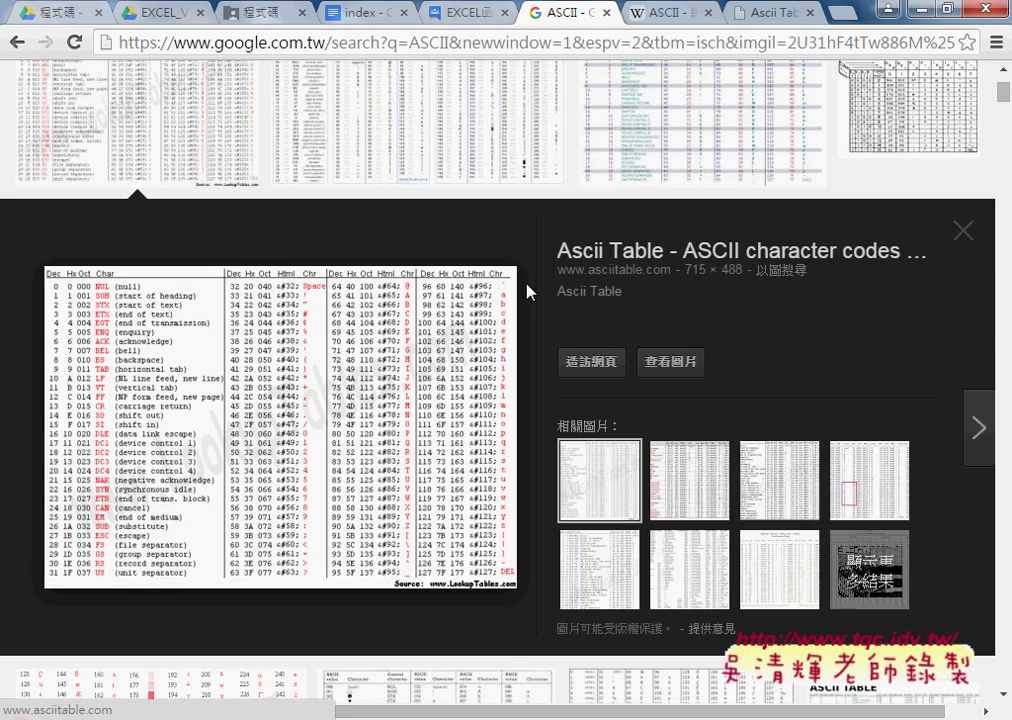
{"action": "left_click", "coordinate": [398, 362]}
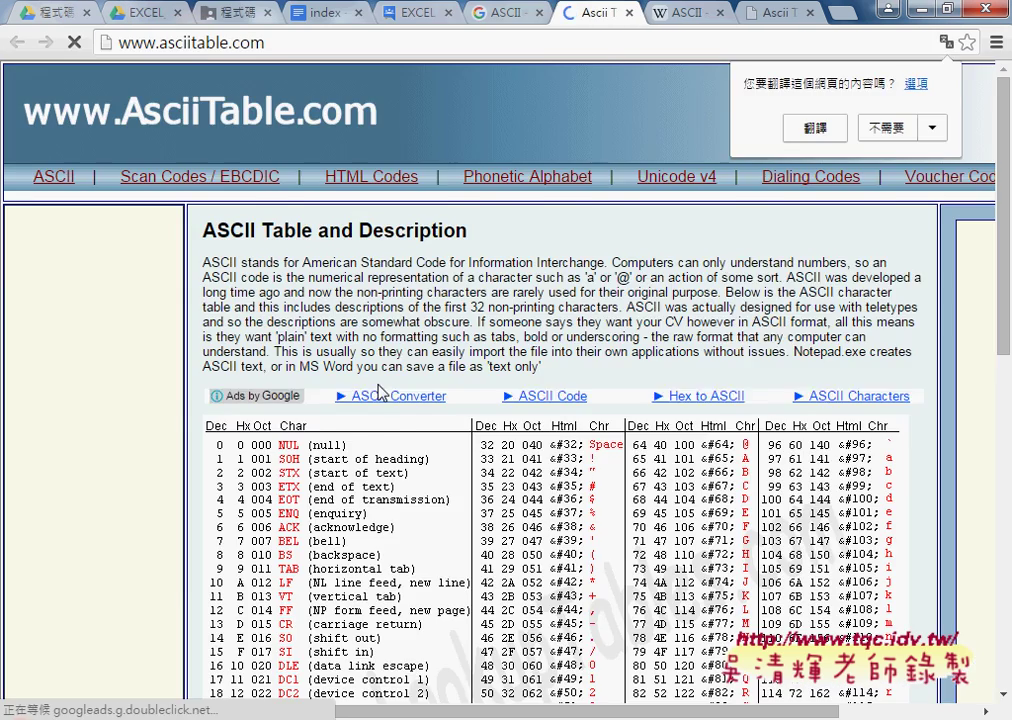
{"action": "scroll", "coordinate": [380, 380], "scroll_direction": "down", "scroll_amount": 2}
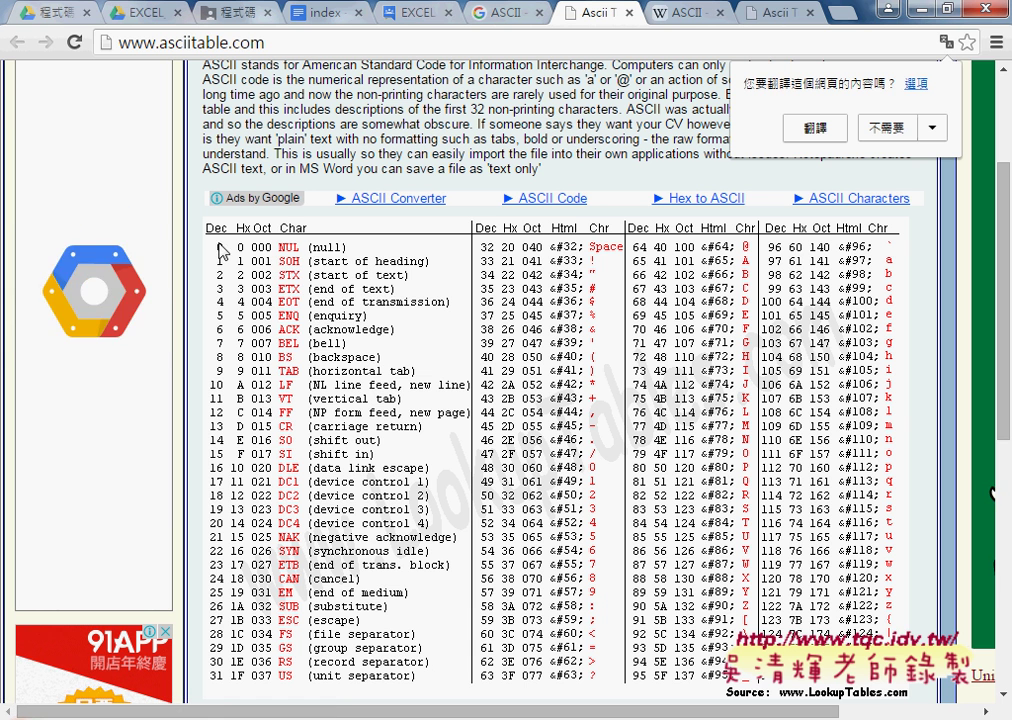
{"action": "left_click_drag", "start_coordinate": [175, 195], "coordinate": [218, 262]}
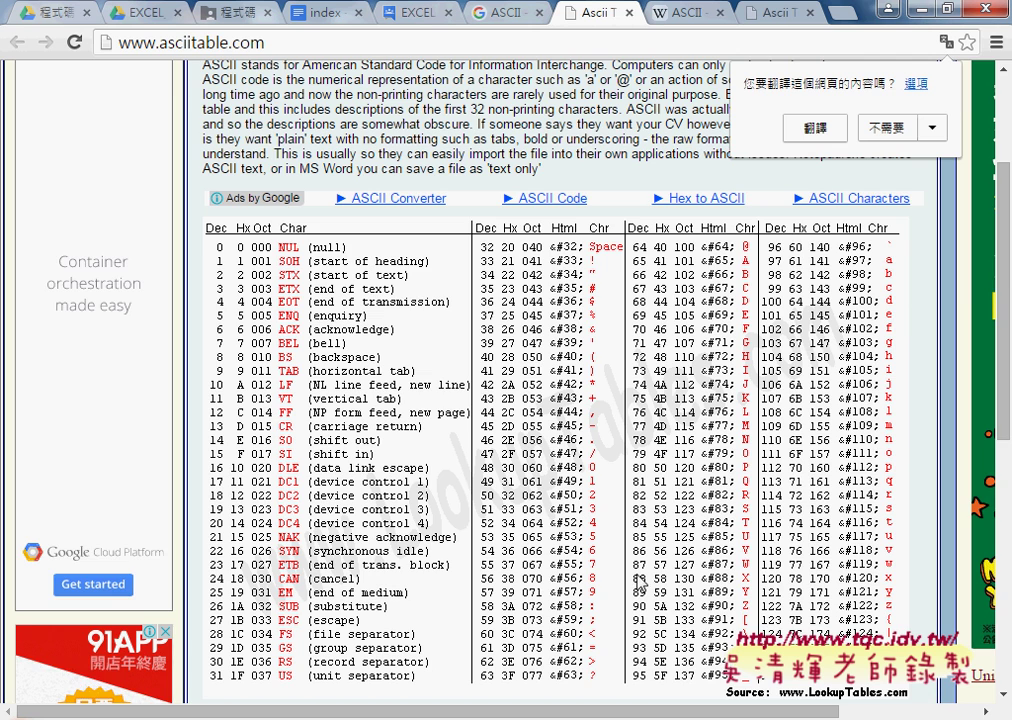
{"action": "scroll", "coordinate": [740, 572], "scroll_direction": "down", "scroll_amount": 2}
{"action": "scroll", "coordinate": [740, 572], "scroll_direction": "down", "scroll_amount": 1}
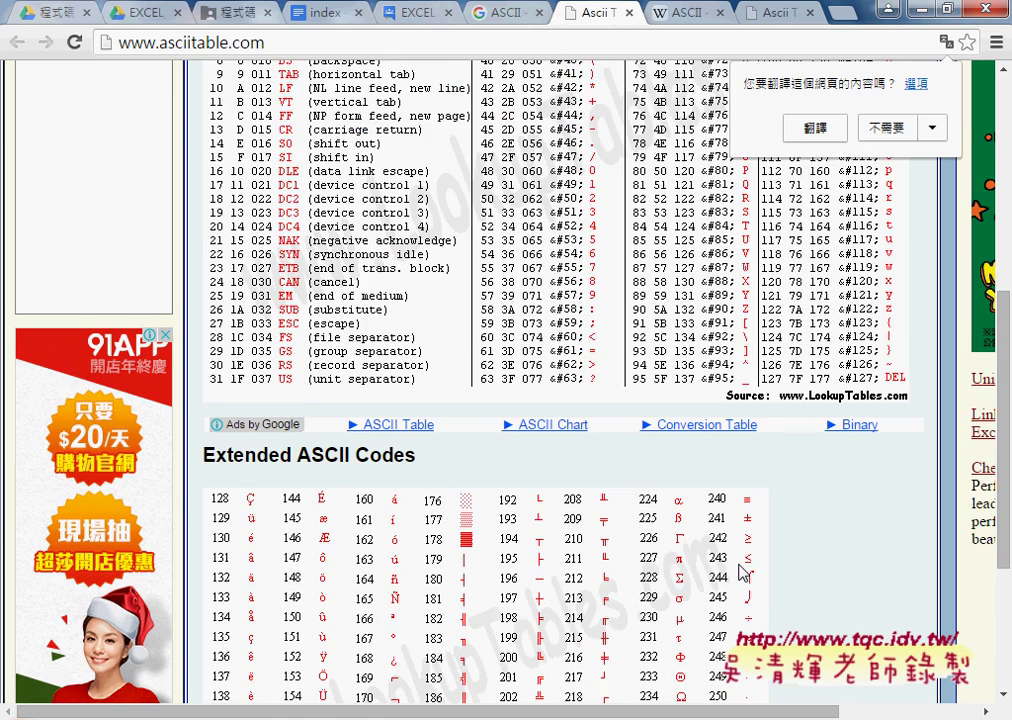
{"action": "scroll", "coordinate": [740, 572], "scroll_direction": "down", "scroll_amount": 1}
{"action": "scroll", "coordinate": [740, 572], "scroll_direction": "down", "scroll_amount": 2}
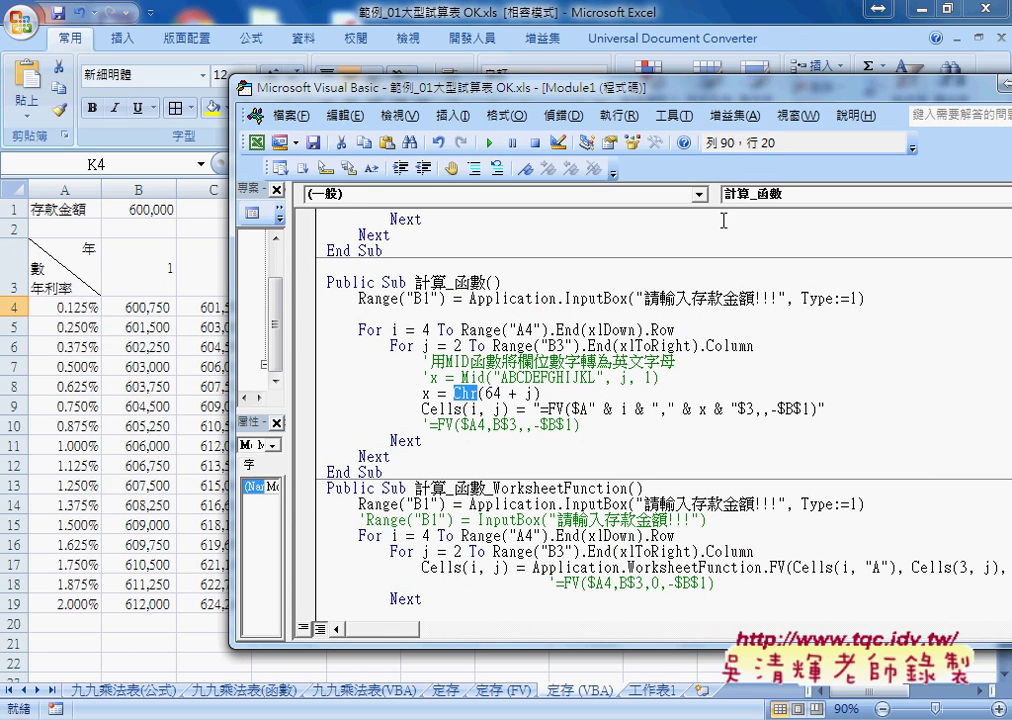
- Scroll down the module code past the x = Chr(64 + j) line
{"action": "mouse_move", "coordinate": [541, 393]}
{"action": "left_mouse_down"}
{"action": "mouse_move", "coordinate": [421, 393]}
{"action": "mouse_move", "coordinate": [430, 382]}
{"action": "left_mouse_up"}
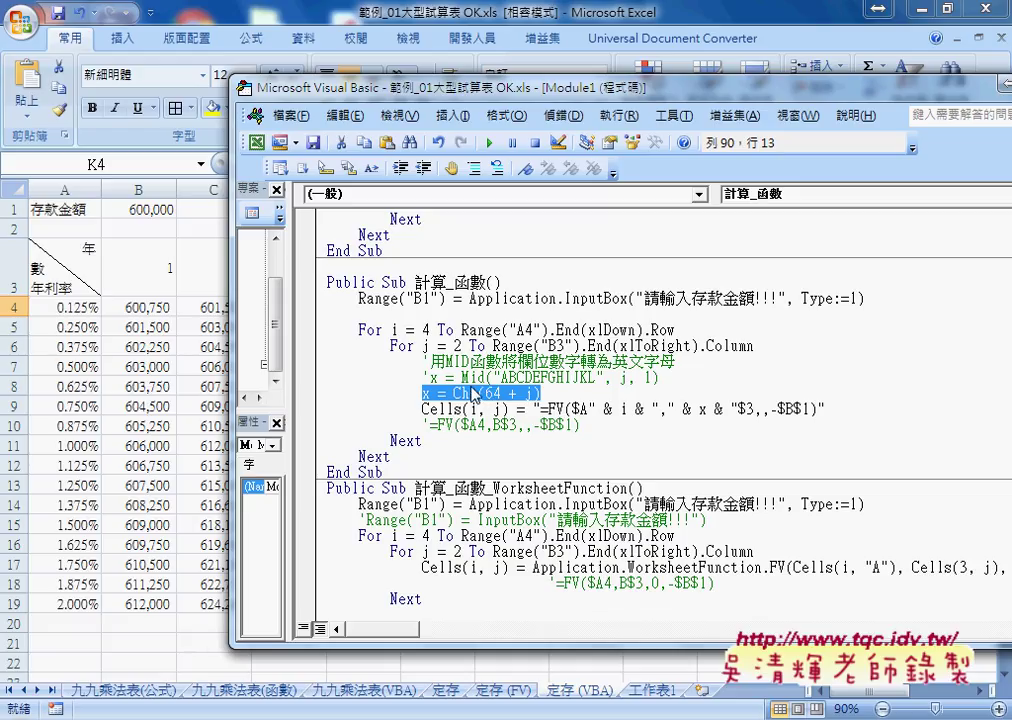
{"action": "scroll", "coordinate": [474, 395], "scroll_direction": "down", "scroll_amount": 2}
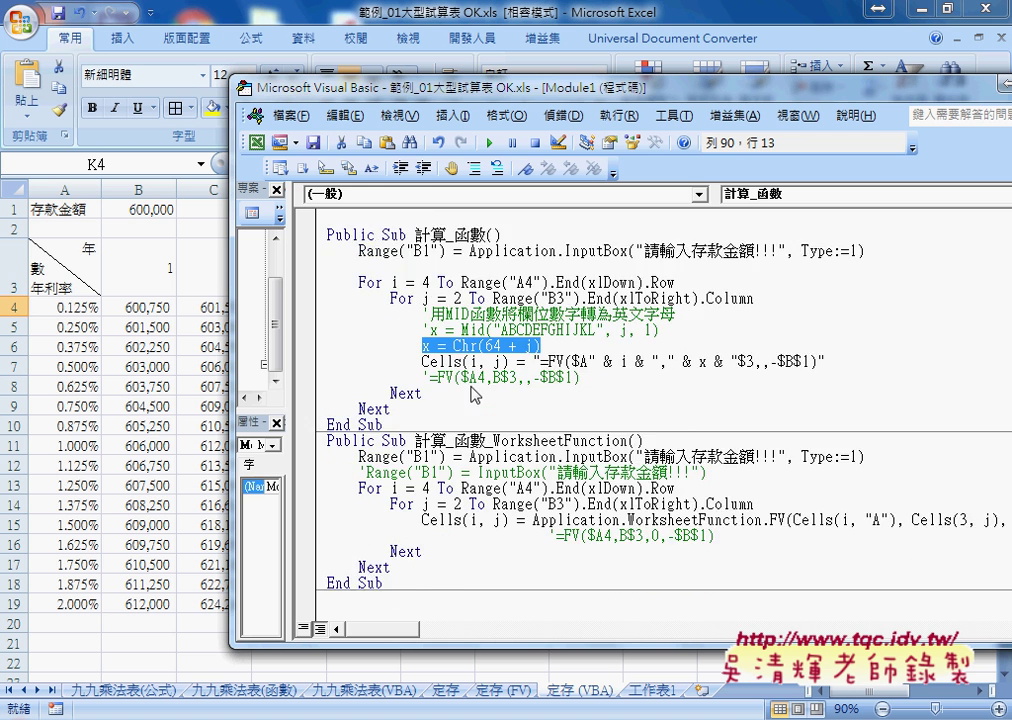
{"action": "scroll", "coordinate": [474, 395], "scroll_direction": "down", "scroll_amount": 2}
{"action": "scroll", "coordinate": [474, 395], "scroll_direction": "down", "scroll_amount": 2}
{"action": "scroll", "coordinate": [474, 395], "scroll_direction": "down", "scroll_amount": 1}
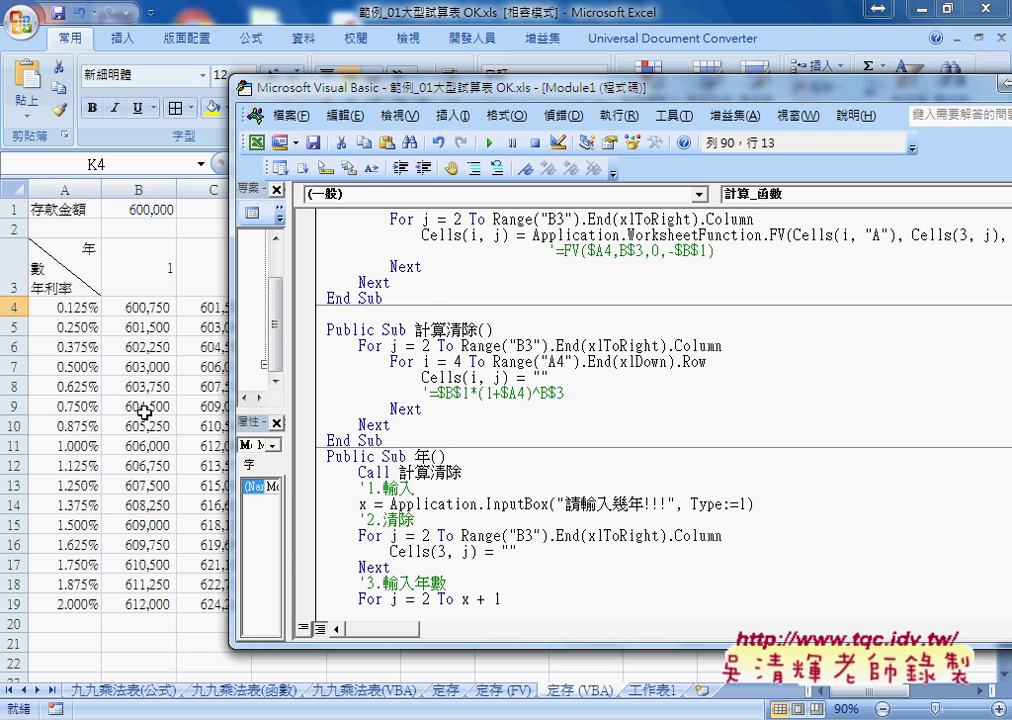
- Run the 年 macro with 5 years, filling row 3 with years 1–5
{"action": "left_click", "coordinate": [145, 408]}
{"action": "left_click", "coordinate": [918, 383]}
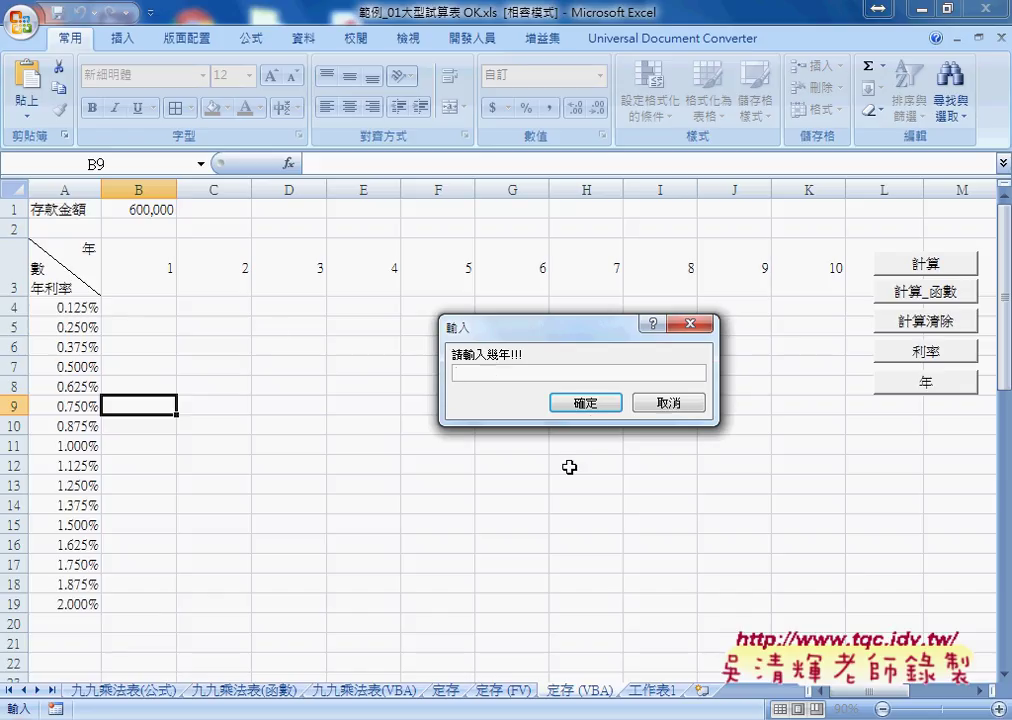
{"action": "type", "text": "5"}
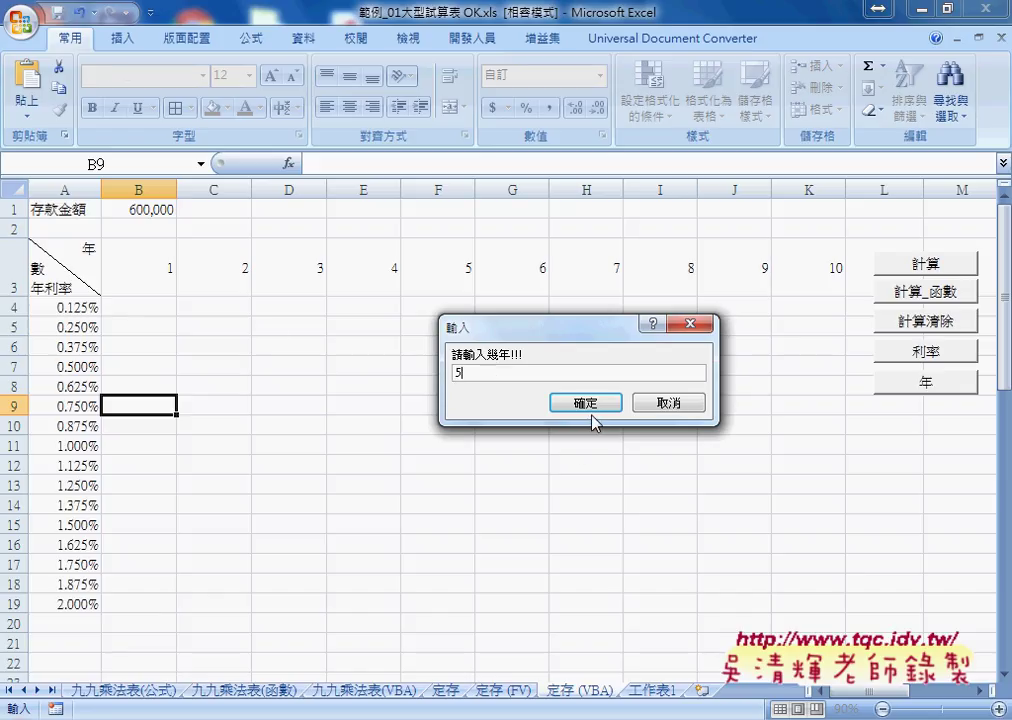
{"action": "left_click", "coordinate": [587, 407]}
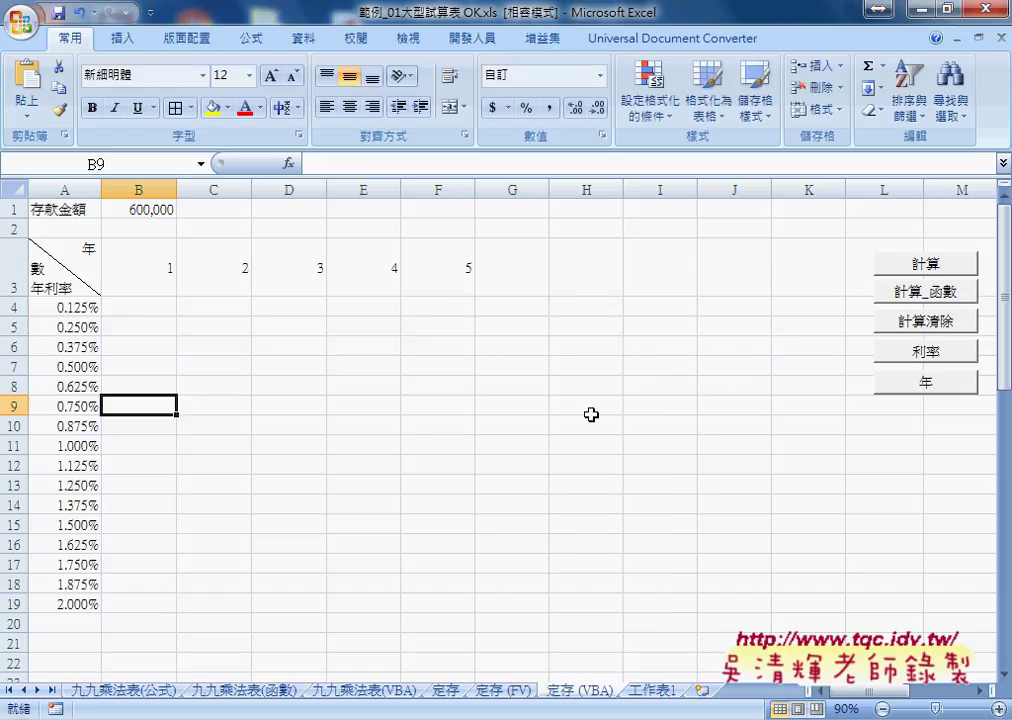
{"action": "mouse_move", "coordinate": [519, 716]}
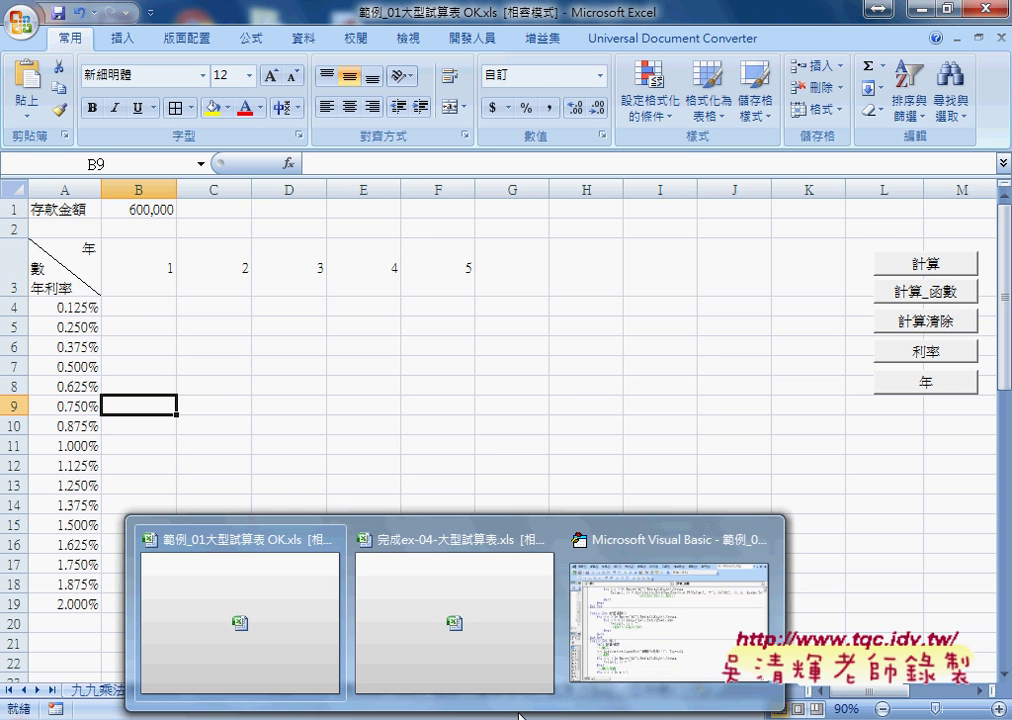
{"action": "left_click", "coordinate": [668, 600]}
- Highlight the 計算清除 call, years InputBox and variable x in 年, then lower the code window
{"action": "scroll", "coordinate": [618, 466], "scroll_direction": "down", "scroll_amount": 2}
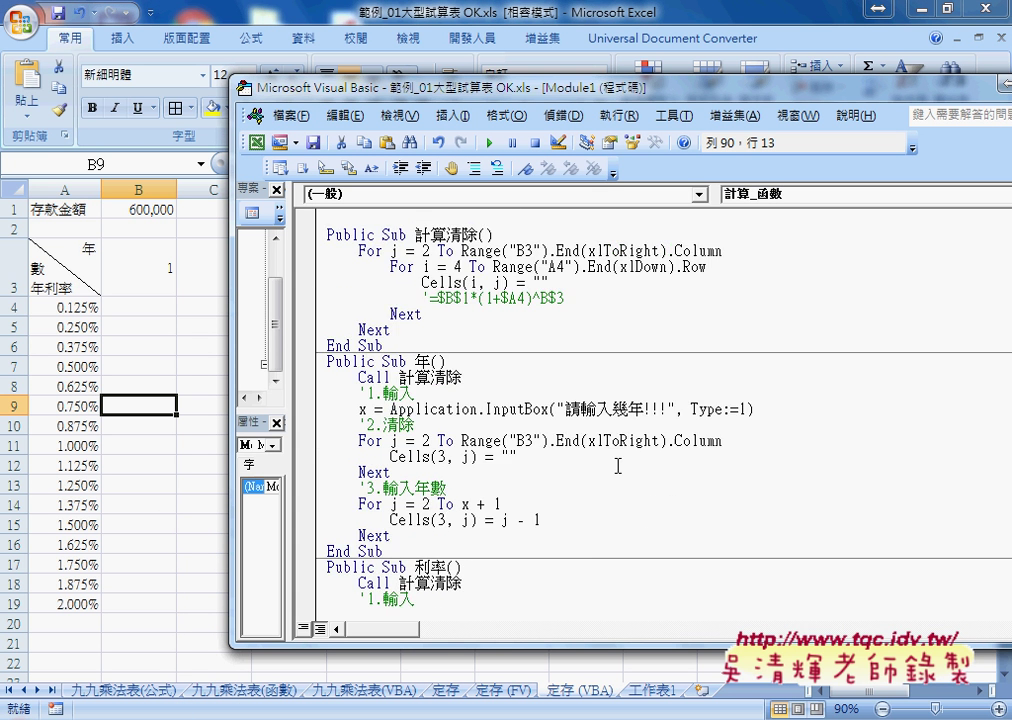
{"action": "scroll", "coordinate": [618, 466], "scroll_direction": "down", "scroll_amount": 1}
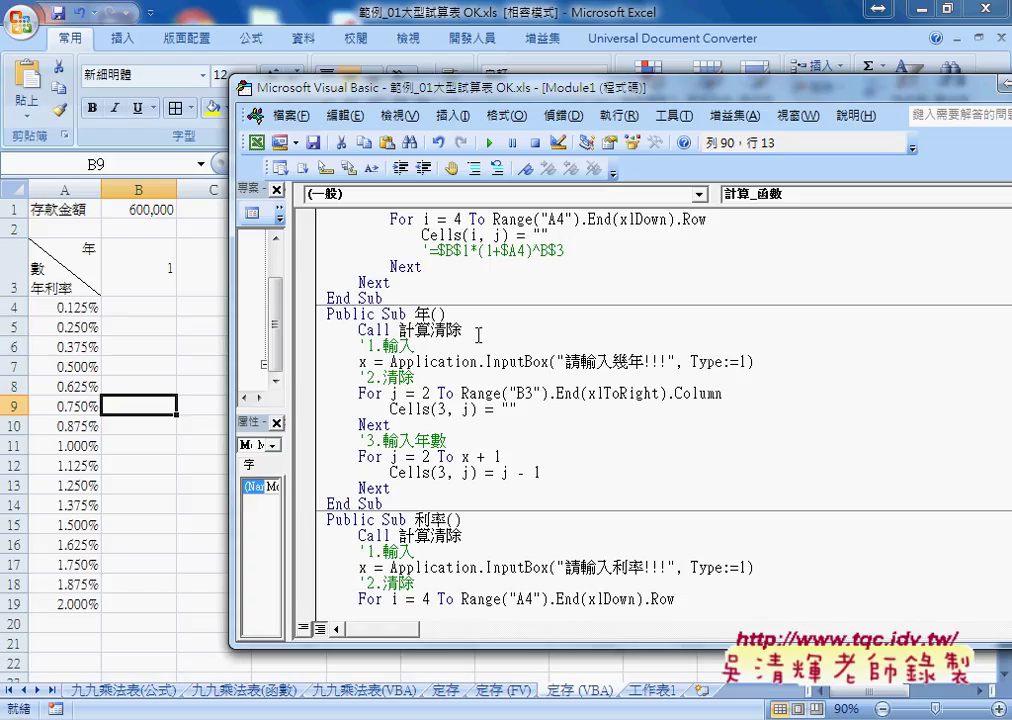
{"action": "left_click_drag", "start_coordinate": [478, 331], "coordinate": [366, 330]}
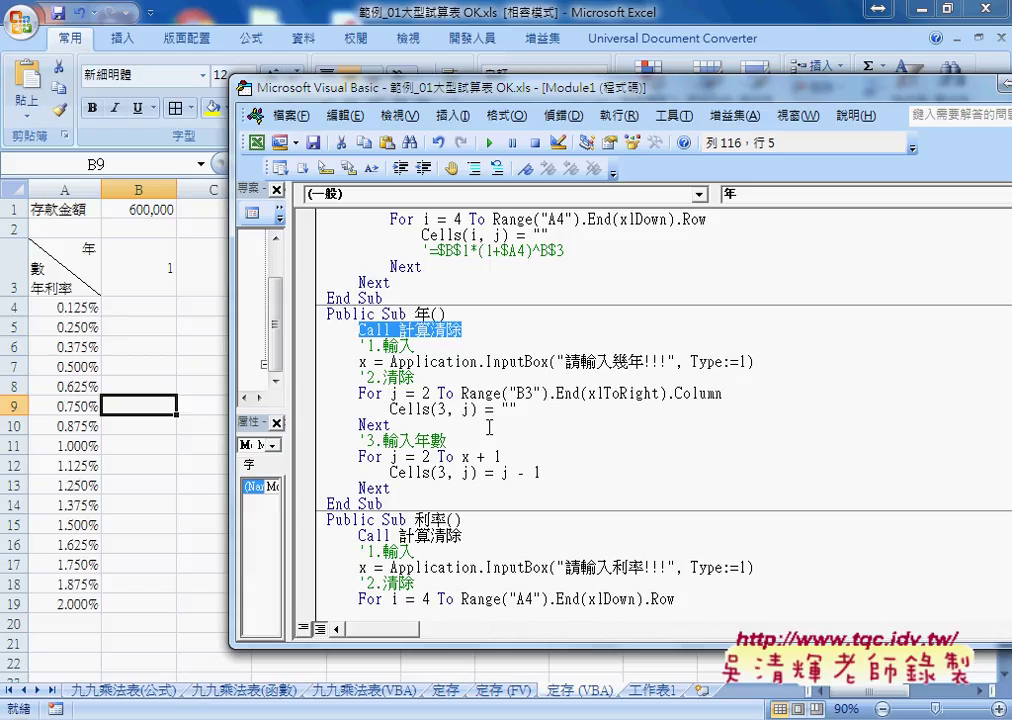
{"action": "left_click_drag", "start_coordinate": [391, 362], "coordinate": [545, 362]}
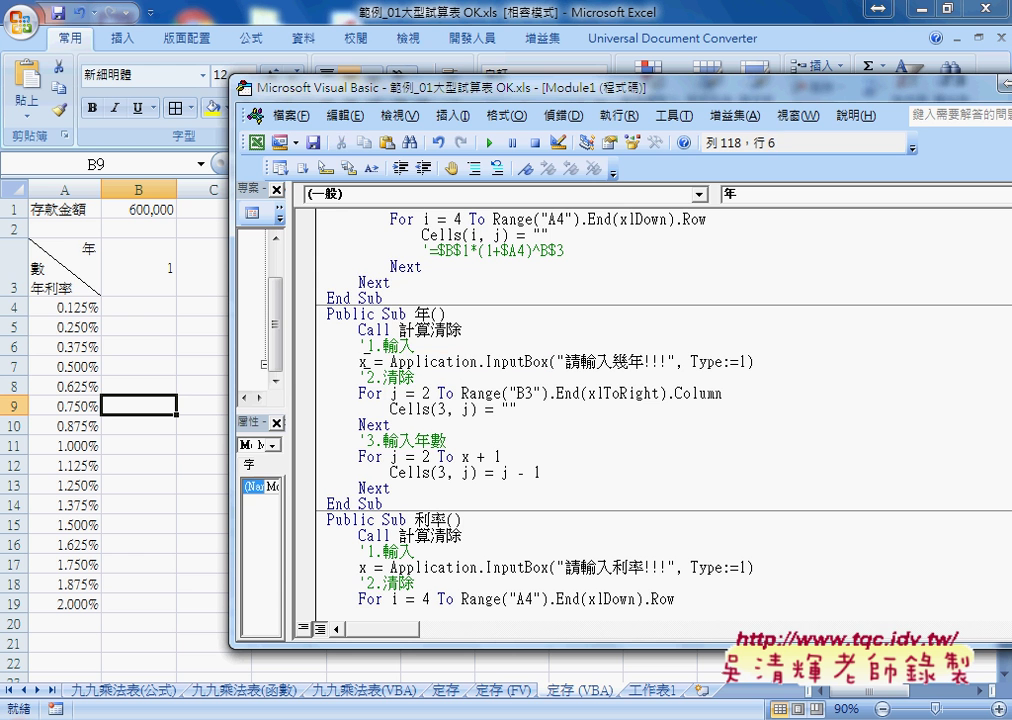
{"action": "left_click_drag", "start_coordinate": [369, 362], "coordinate": [361, 363]}
{"action": "left_click_drag", "start_coordinate": [480, 75], "coordinate": [480, 295]}
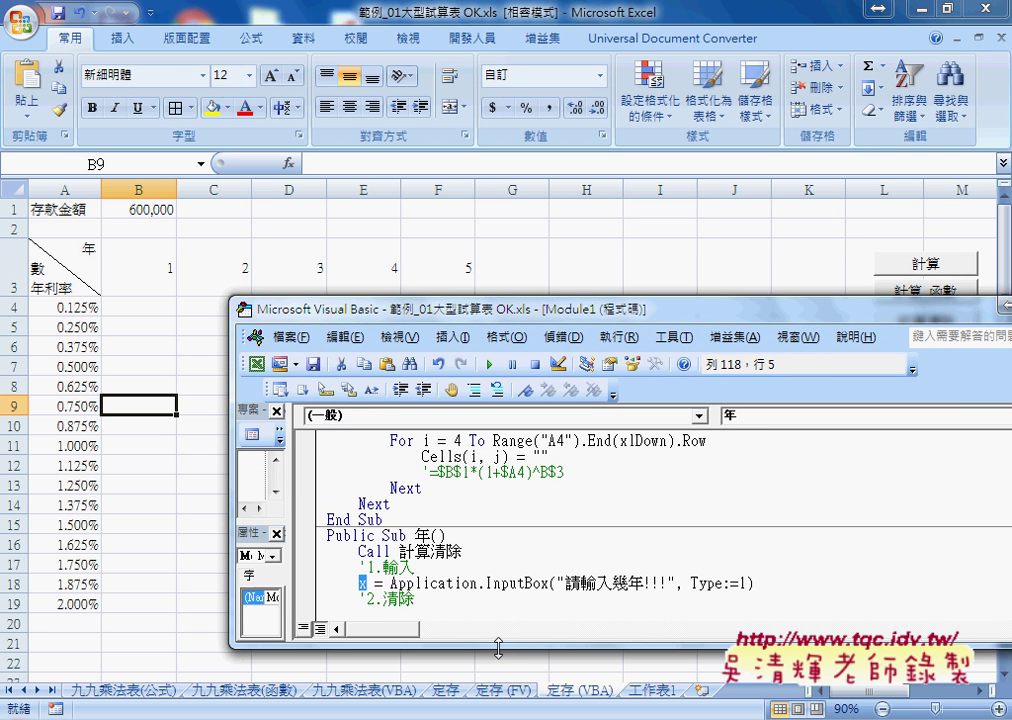
{"action": "left_click_drag", "start_coordinate": [498, 648], "coordinate": [498, 705]}
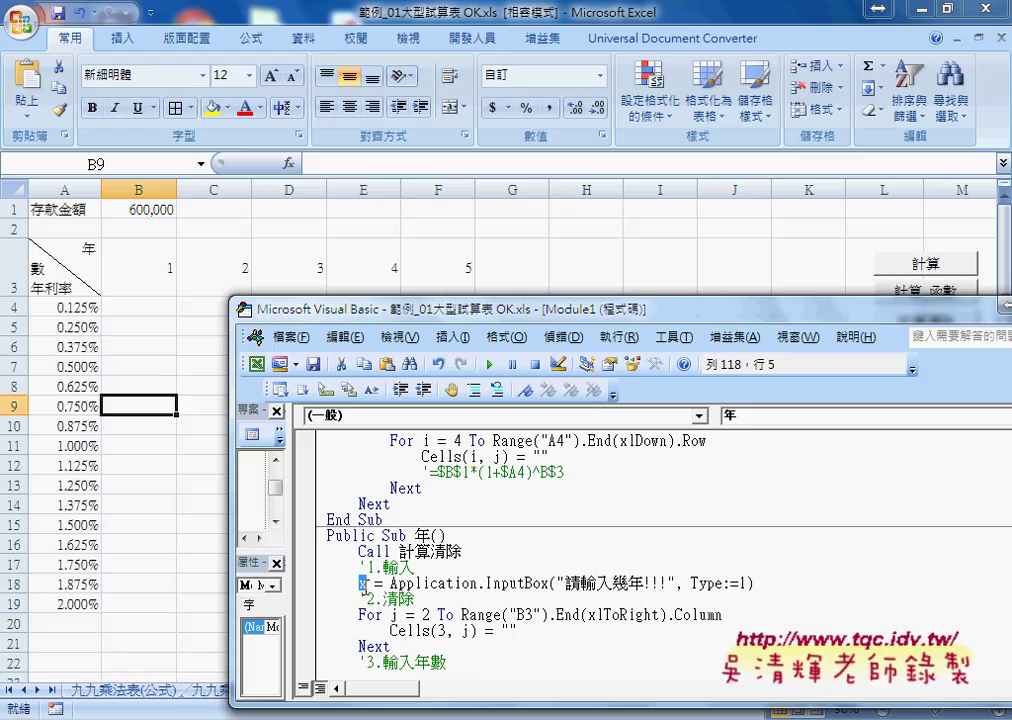
{"action": "scroll", "coordinate": [427, 590], "scroll_direction": "down", "scroll_amount": 1}
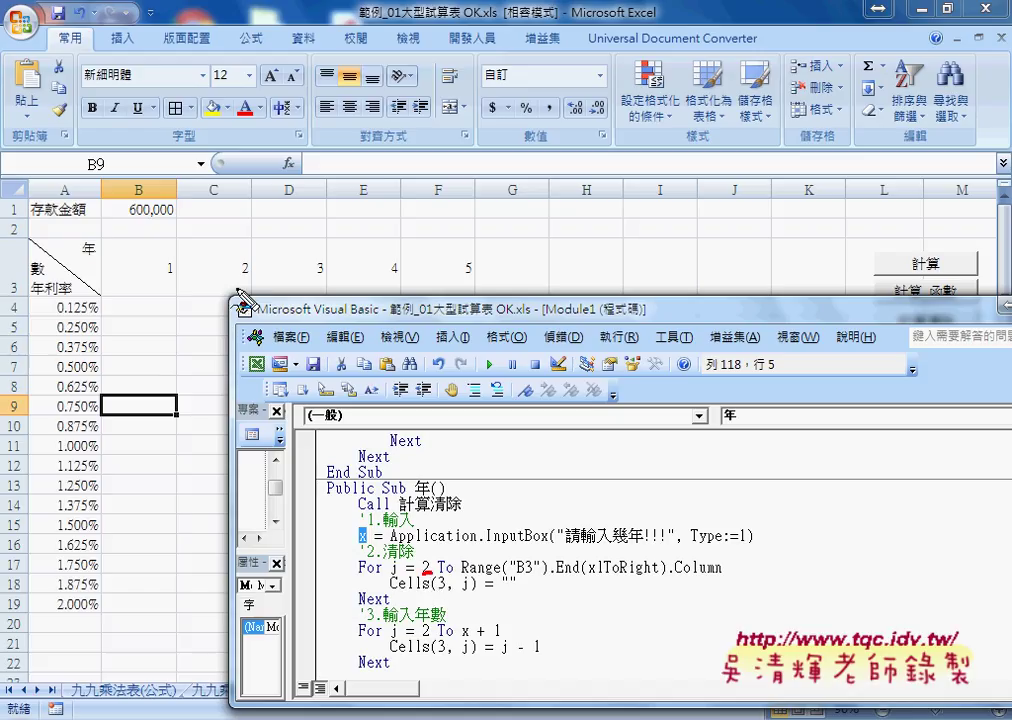
{"action": "left_click_drag", "start_coordinate": [140, 208], "coordinate": [305, 198]}
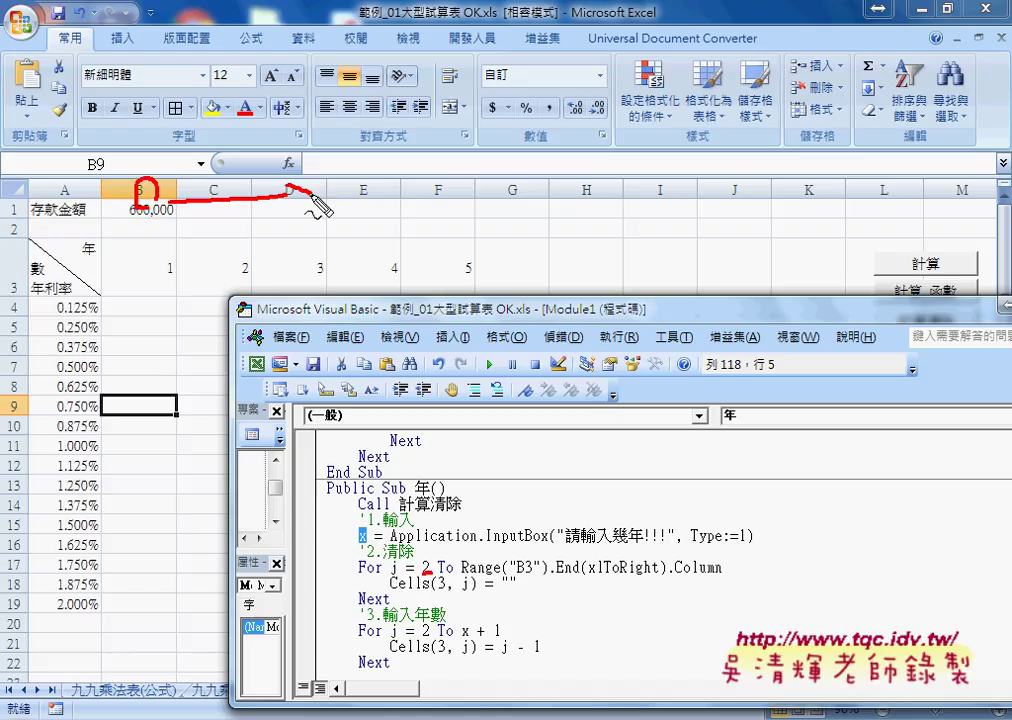
{"action": "left_click_drag", "start_coordinate": [517, 572], "coordinate": [470, 576]}
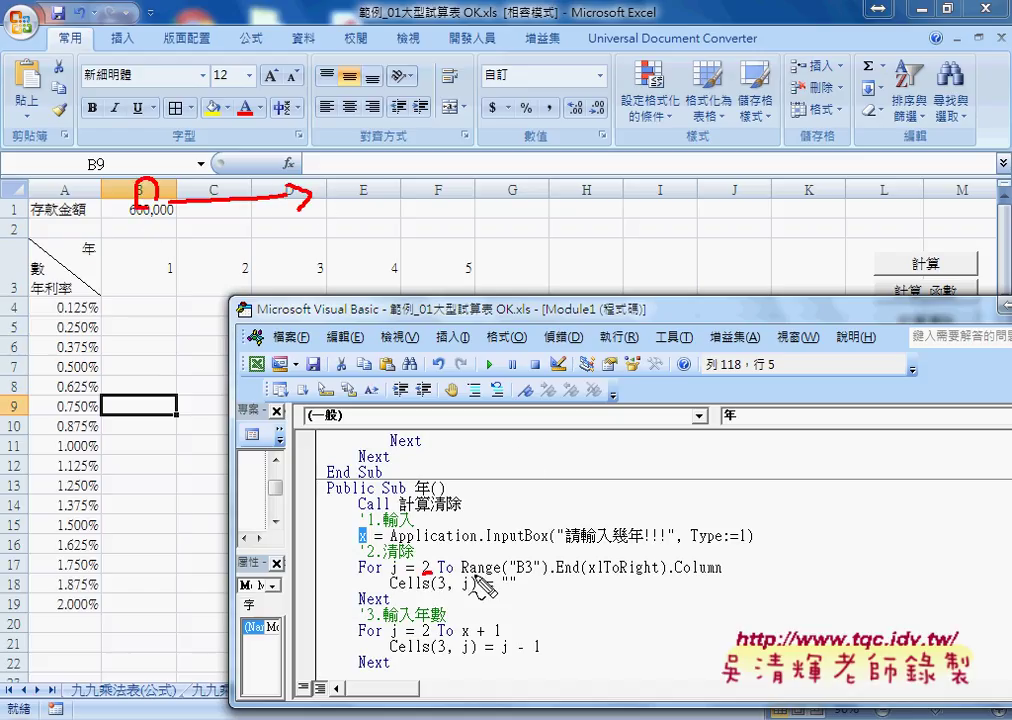
{"action": "mouse_move", "coordinate": [150, 258]}
{"action": "left_mouse_down"}
{"action": "mouse_move", "coordinate": [178, 276]}
{"action": "mouse_move", "coordinate": [340, 248]}
{"action": "left_mouse_up"}
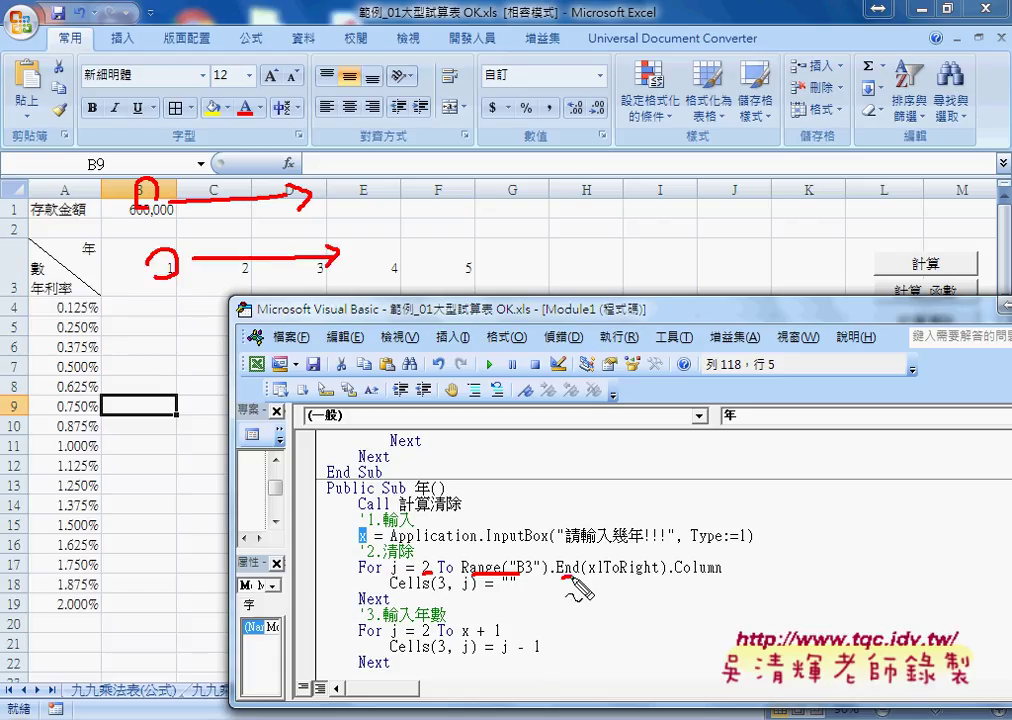
{"action": "left_click_drag", "start_coordinate": [559, 578], "coordinate": [718, 574]}
{"action": "left_click_drag", "start_coordinate": [445, 182], "coordinate": [452, 200]}
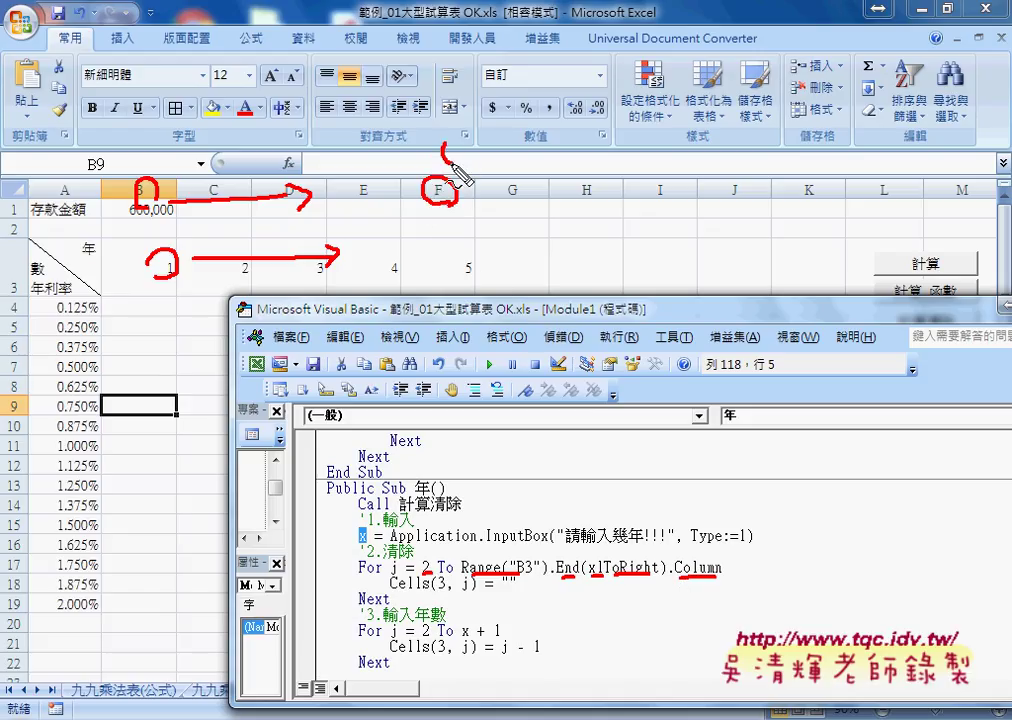
{"action": "left_click_drag", "start_coordinate": [448, 152], "coordinate": [455, 166]}
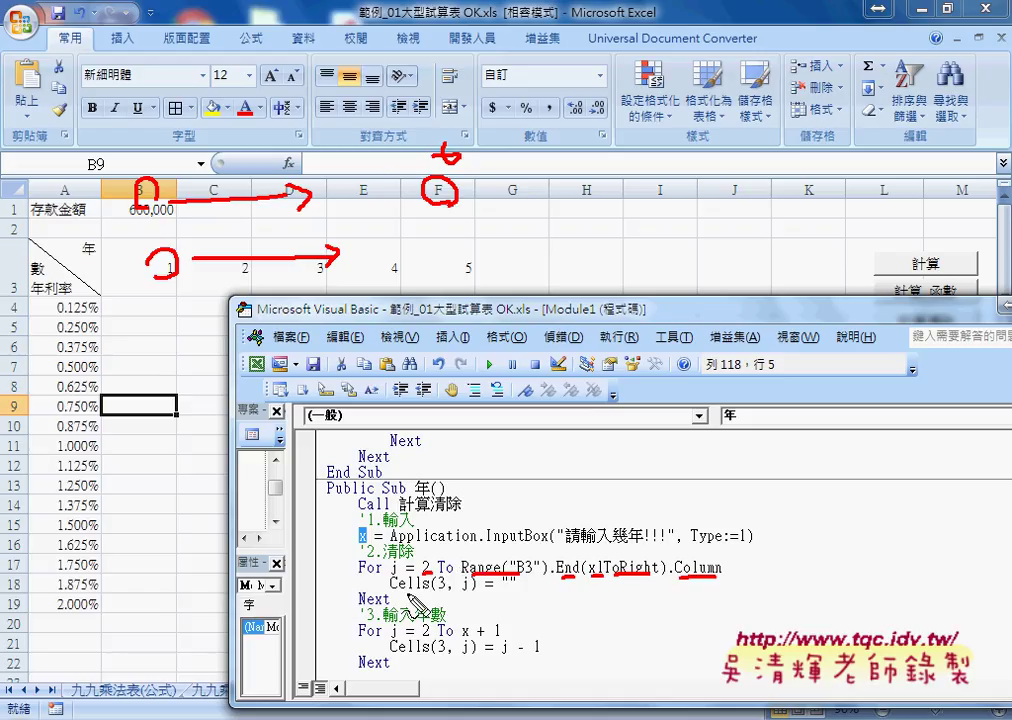
{"action": "left_click_drag", "start_coordinate": [393, 592], "coordinate": [512, 598]}
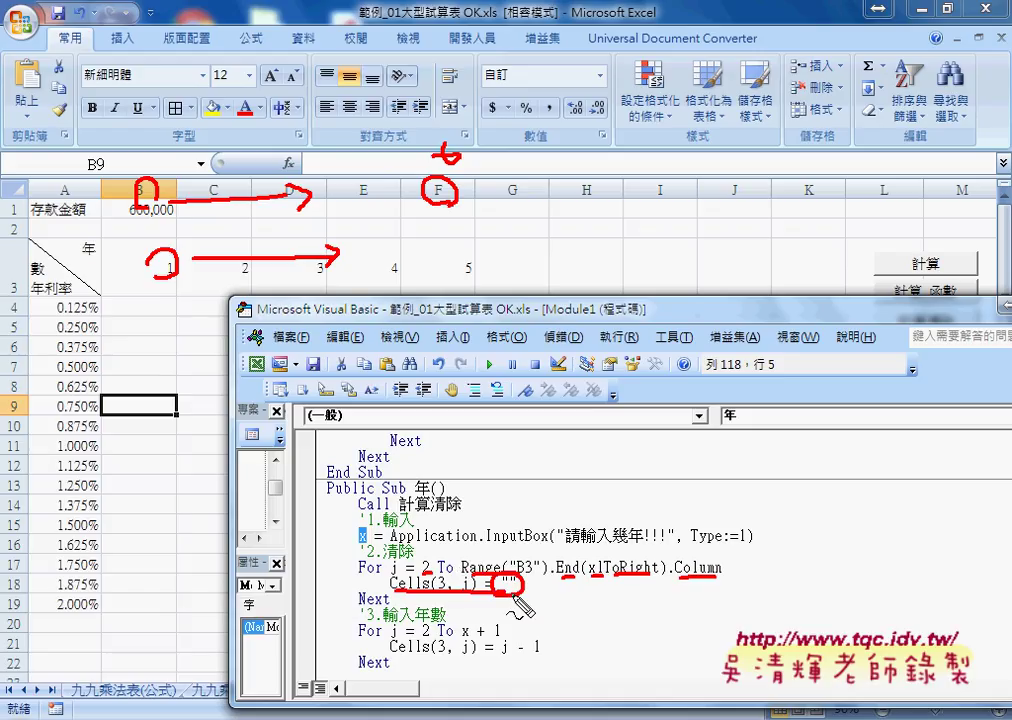
{"action": "mouse_move", "coordinate": [338, 522]}
{"action": "left_mouse_down"}
{"action": "mouse_move", "coordinate": [333, 555]}
{"action": "mouse_move", "coordinate": [350, 530]}
{"action": "left_mouse_up"}
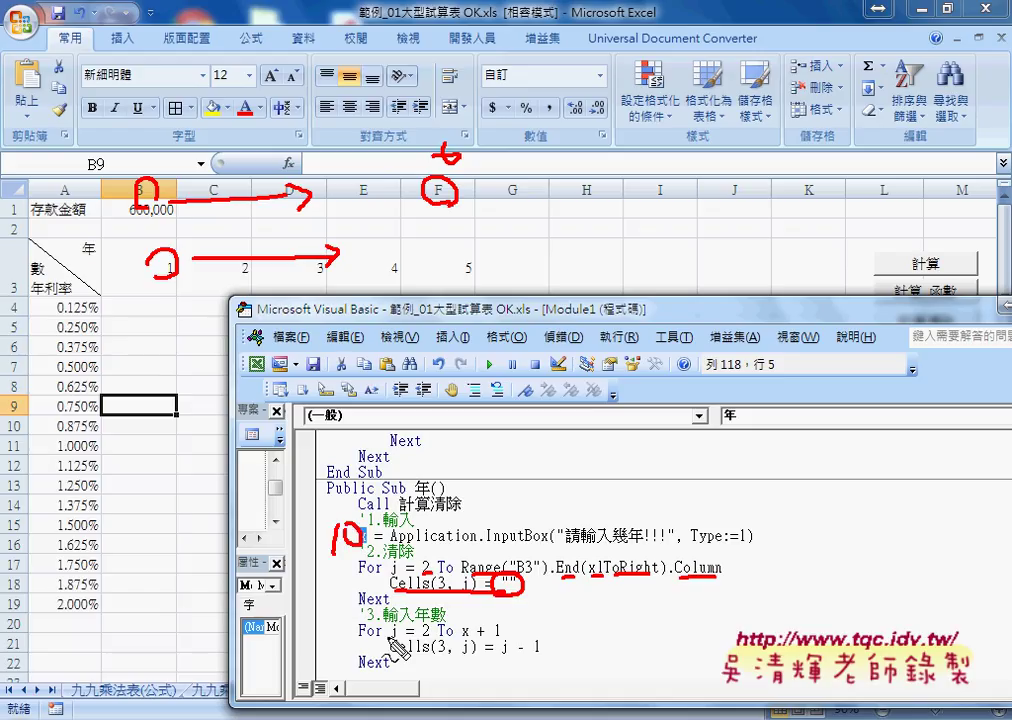
{"action": "left_click_drag", "start_coordinate": [386, 631], "coordinate": [471, 634]}
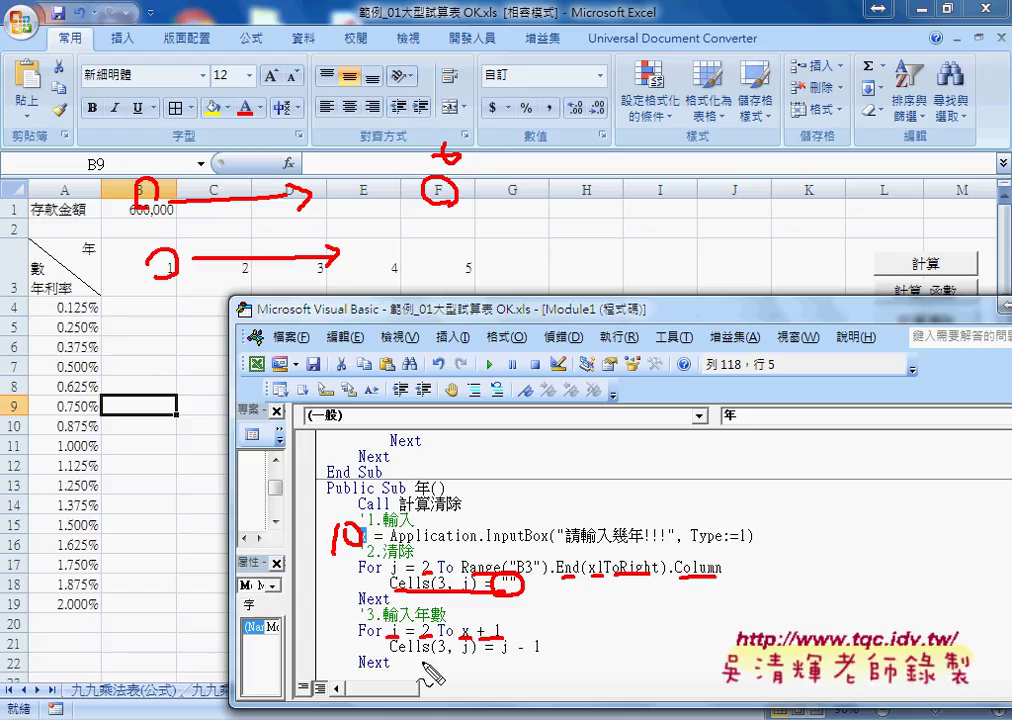
{"action": "left_click_drag", "start_coordinate": [26, 279], "coordinate": [20, 281]}
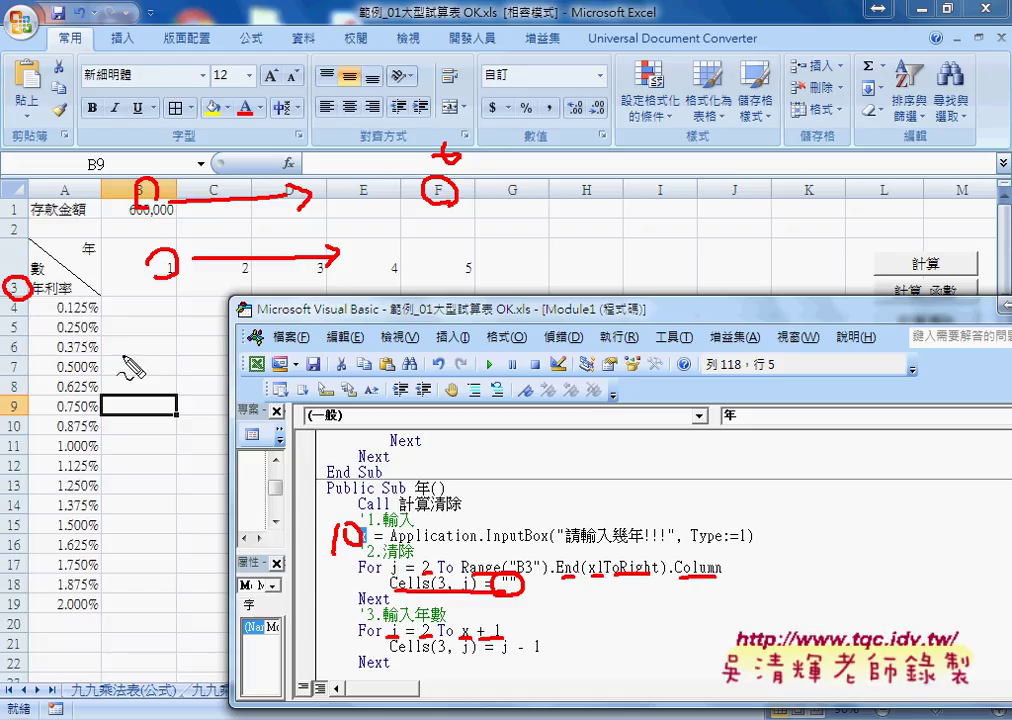
{"action": "left_click_drag", "start_coordinate": [433, 656], "coordinate": [471, 658]}
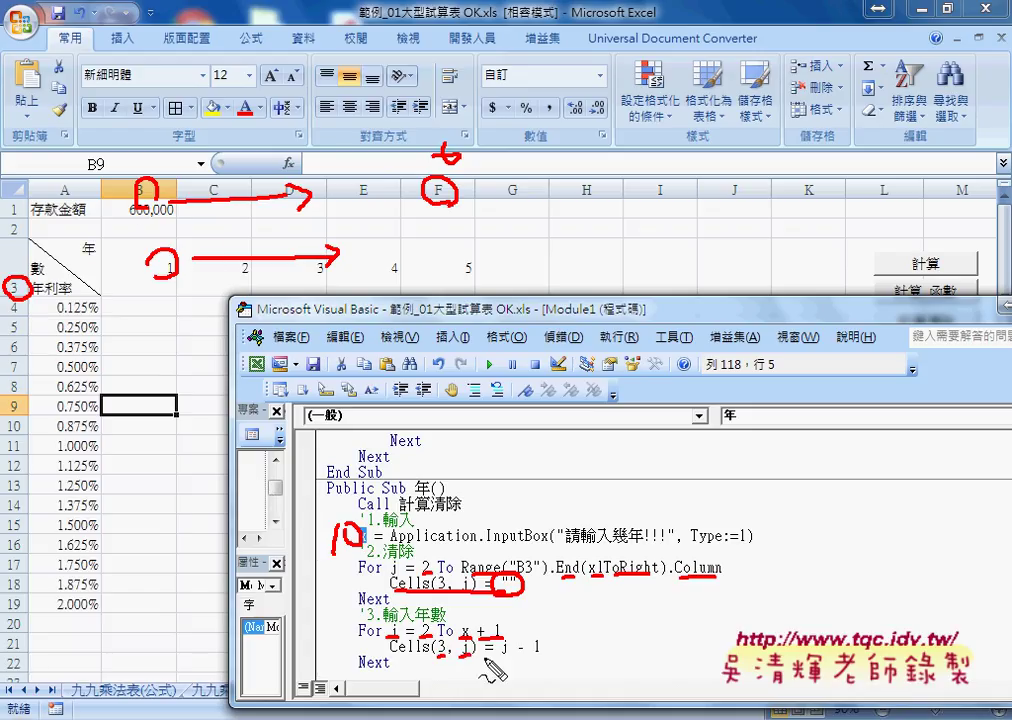
{"action": "left_click_drag", "start_coordinate": [501, 658], "coordinate": [509, 659]}
{"action": "left_click_drag", "start_coordinate": [517, 660], "coordinate": [538, 658]}
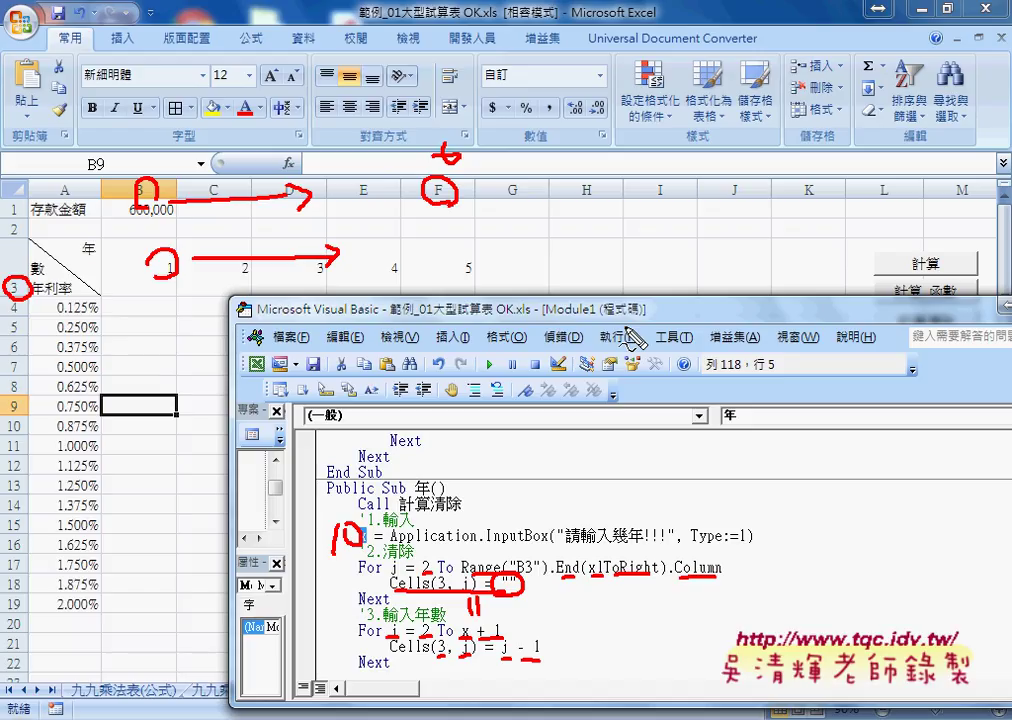
{"action": "key", "text": "Escape"}
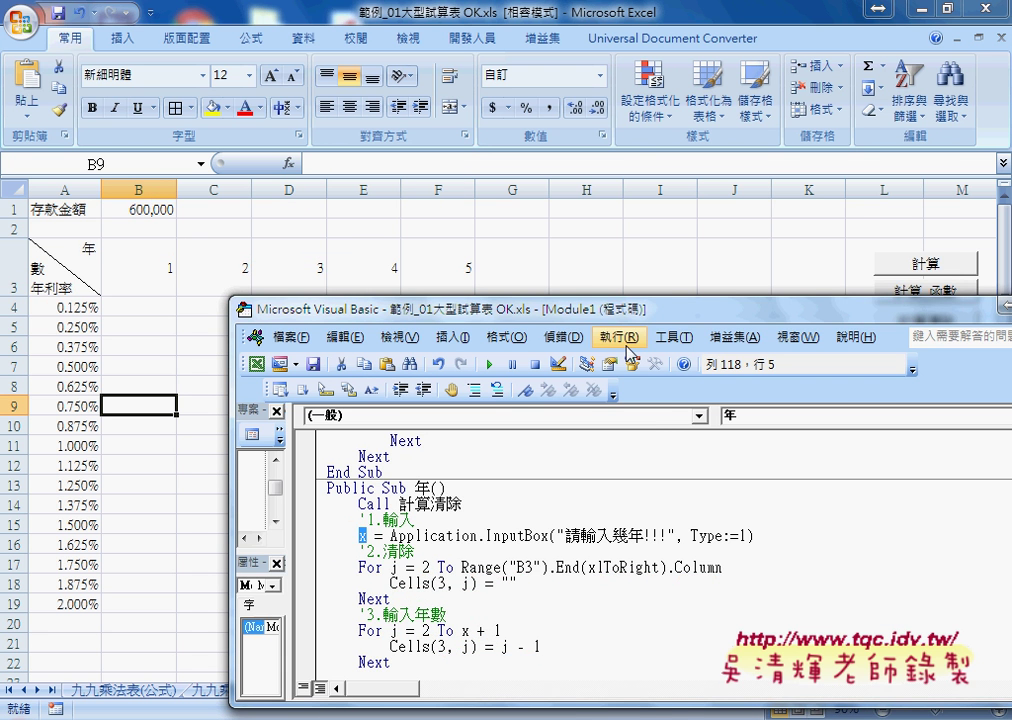
{"action": "left_click_drag", "start_coordinate": [551, 293], "coordinate": [537, 190]}
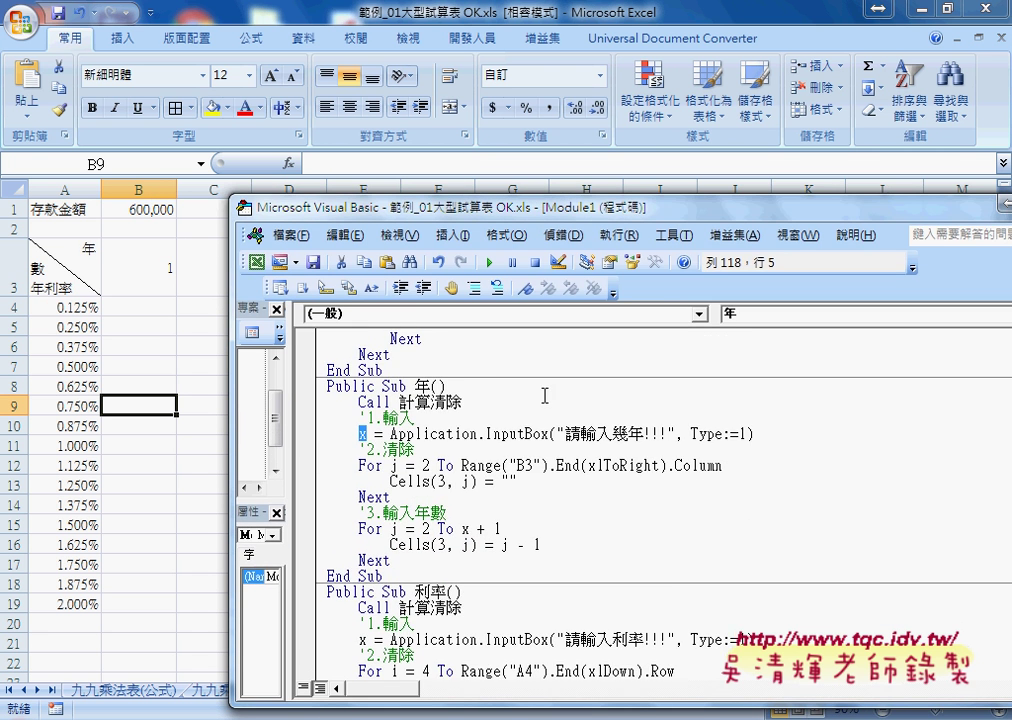
{"action": "scroll", "coordinate": [545, 396], "scroll_direction": "down", "scroll_amount": 2}
{"action": "scroll", "coordinate": [546, 416], "scroll_direction": "down", "scroll_amount": 1}
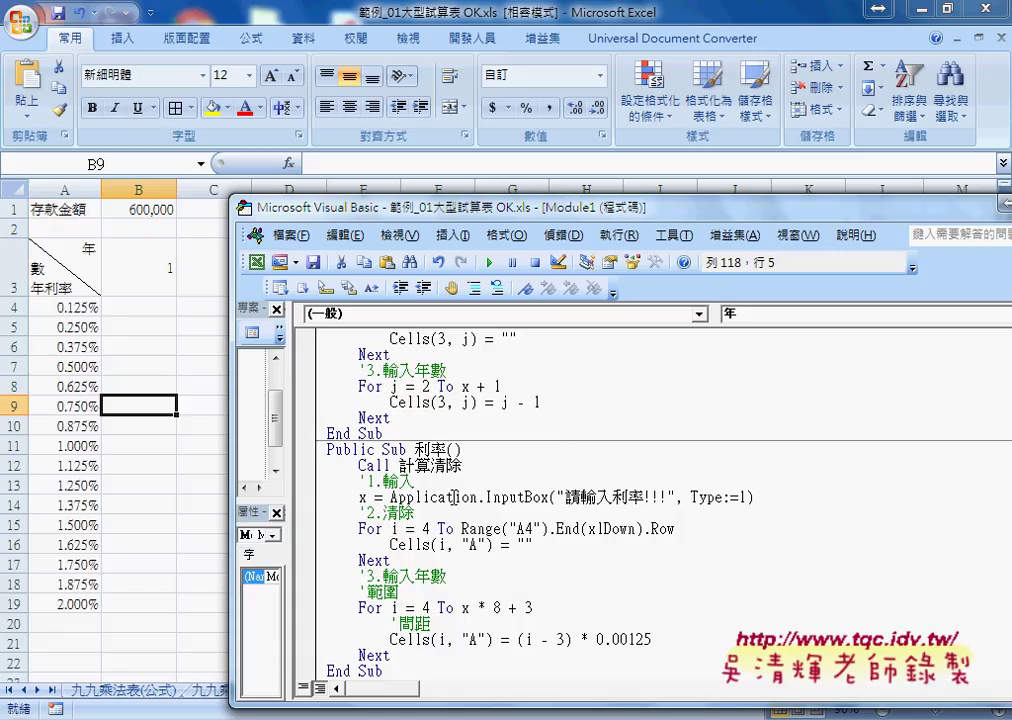
{"action": "double_click", "coordinate": [364, 497]}
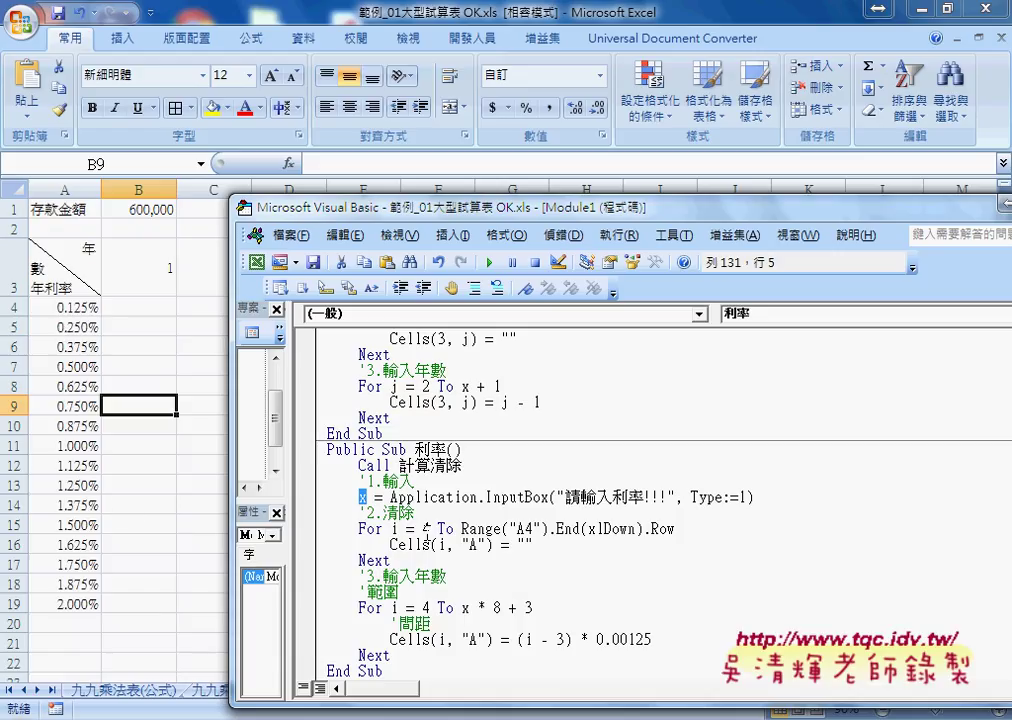
{"action": "left_click_drag", "start_coordinate": [458, 528], "coordinate": [677, 532]}
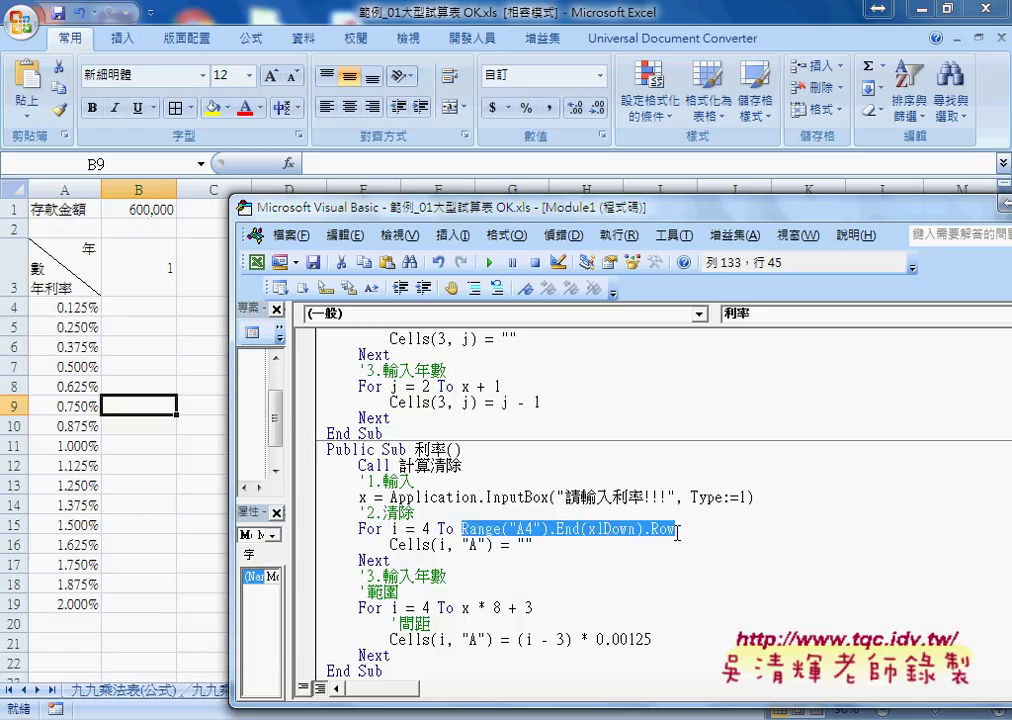
{"action": "left_click_drag", "start_coordinate": [540, 543], "coordinate": [517, 544]}
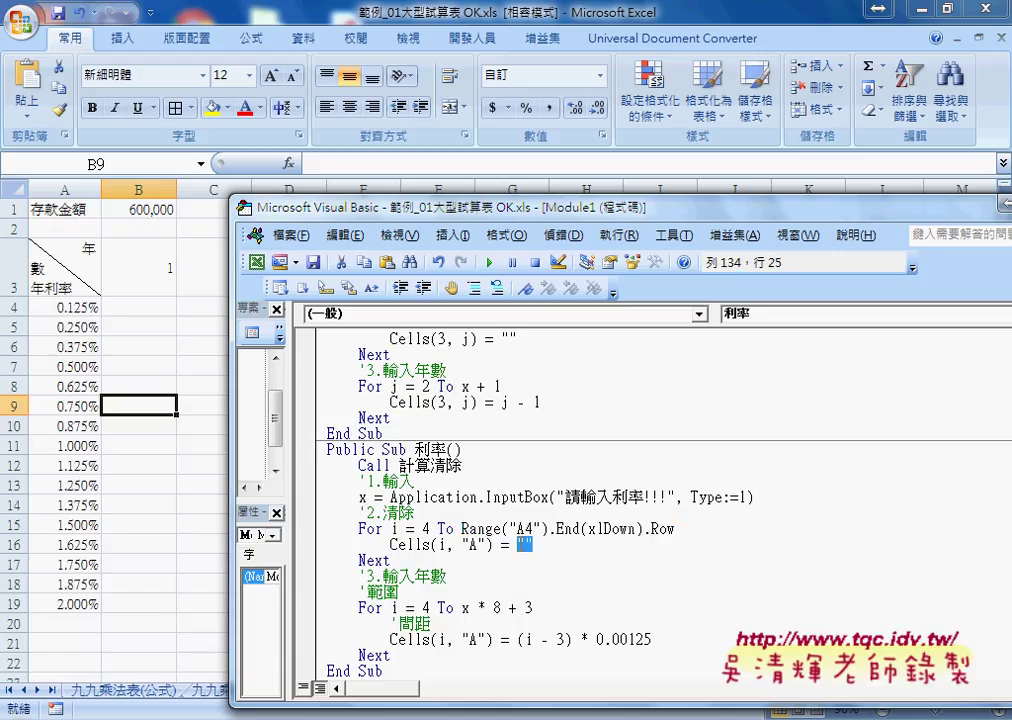
{"action": "scroll", "coordinate": [385, 577], "scroll_direction": "down", "scroll_amount": 1}
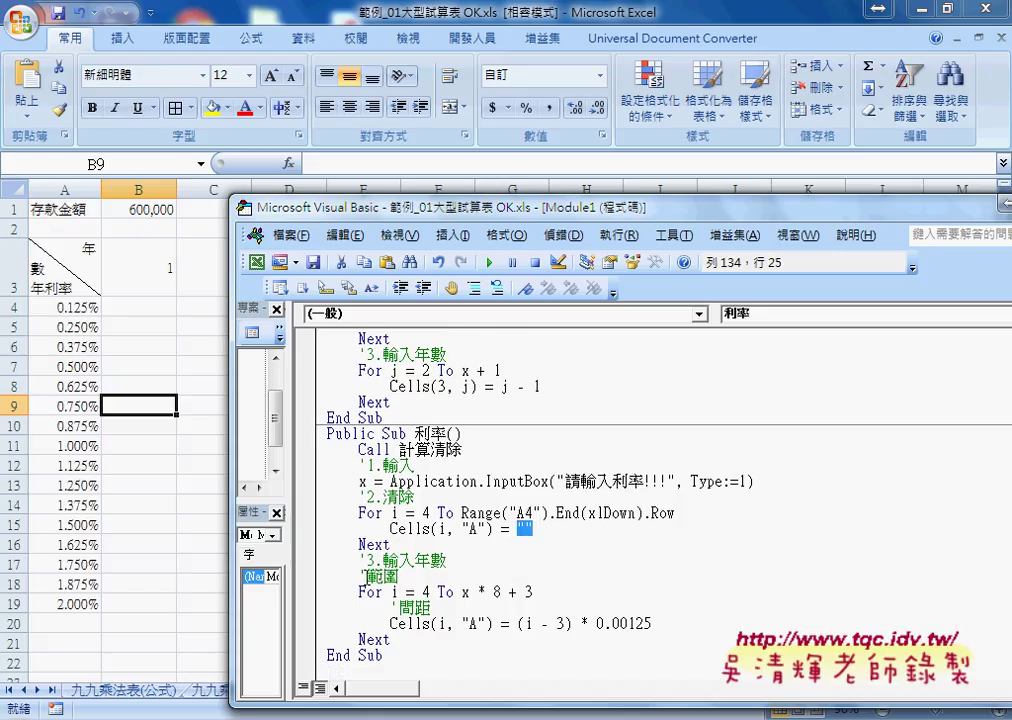
{"action": "left_click", "coordinate": [392, 592]}
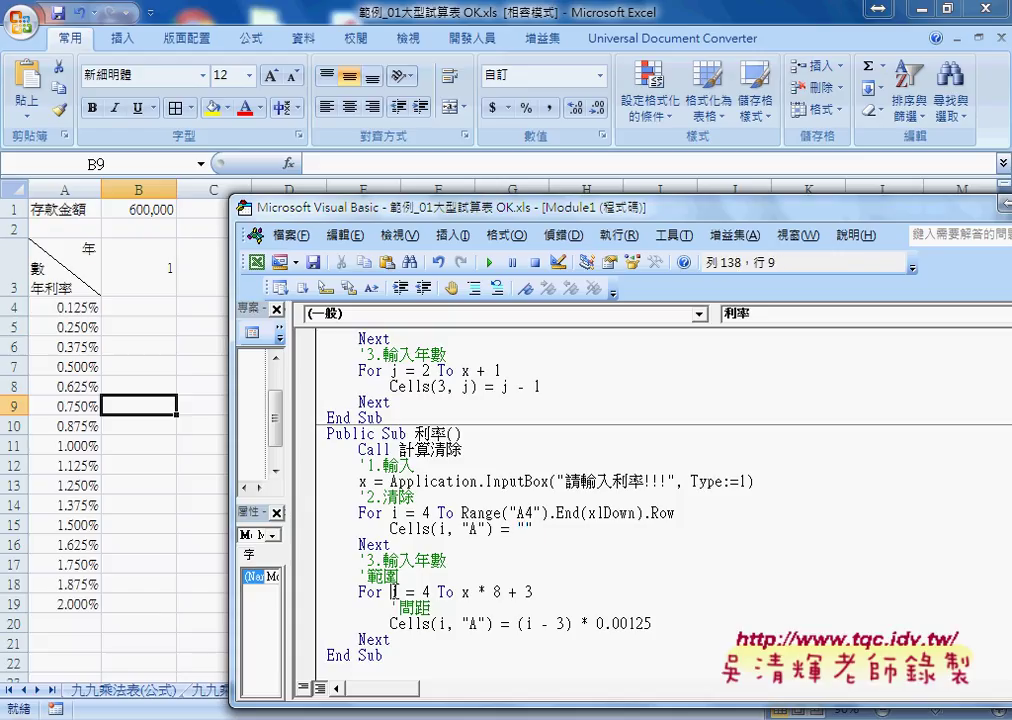
{"action": "double_click", "coordinate": [425, 592]}
{"action": "double_click", "coordinate": [466, 592]}
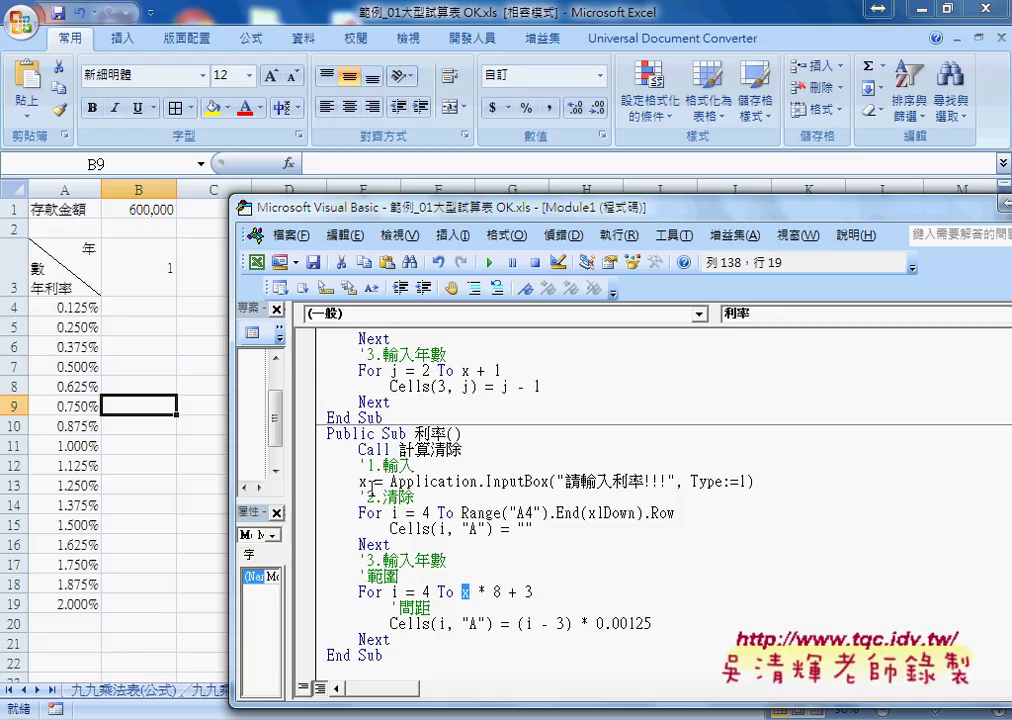
{"action": "left_click_drag", "start_coordinate": [501, 592], "coordinate": [462, 594]}
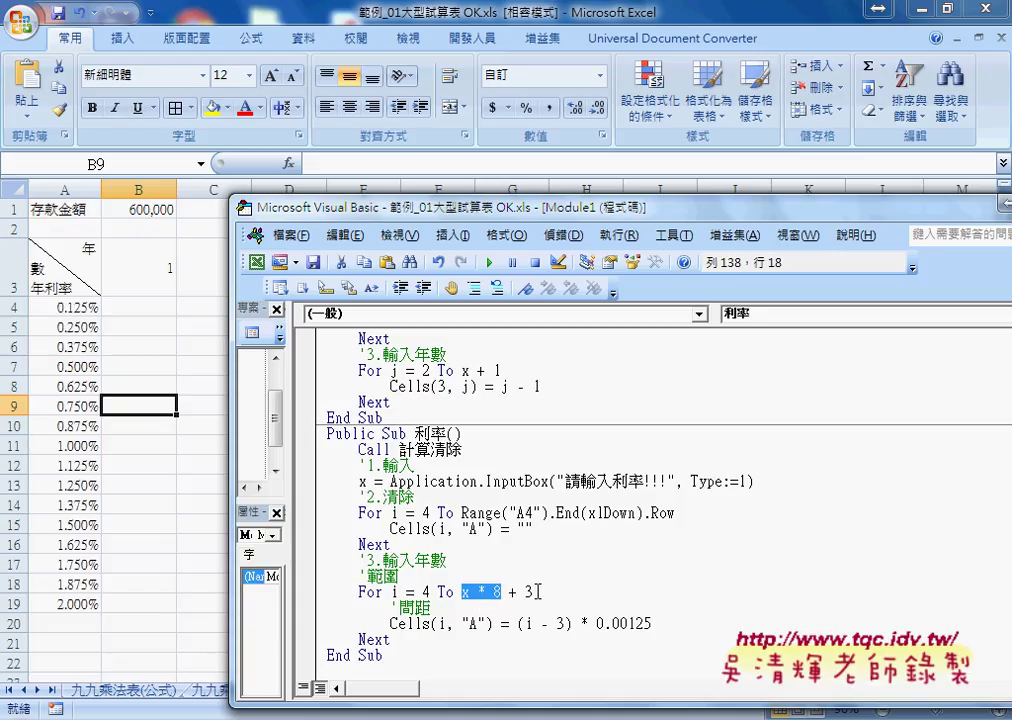
{"action": "left_click_drag", "start_coordinate": [538, 592], "coordinate": [434, 606]}
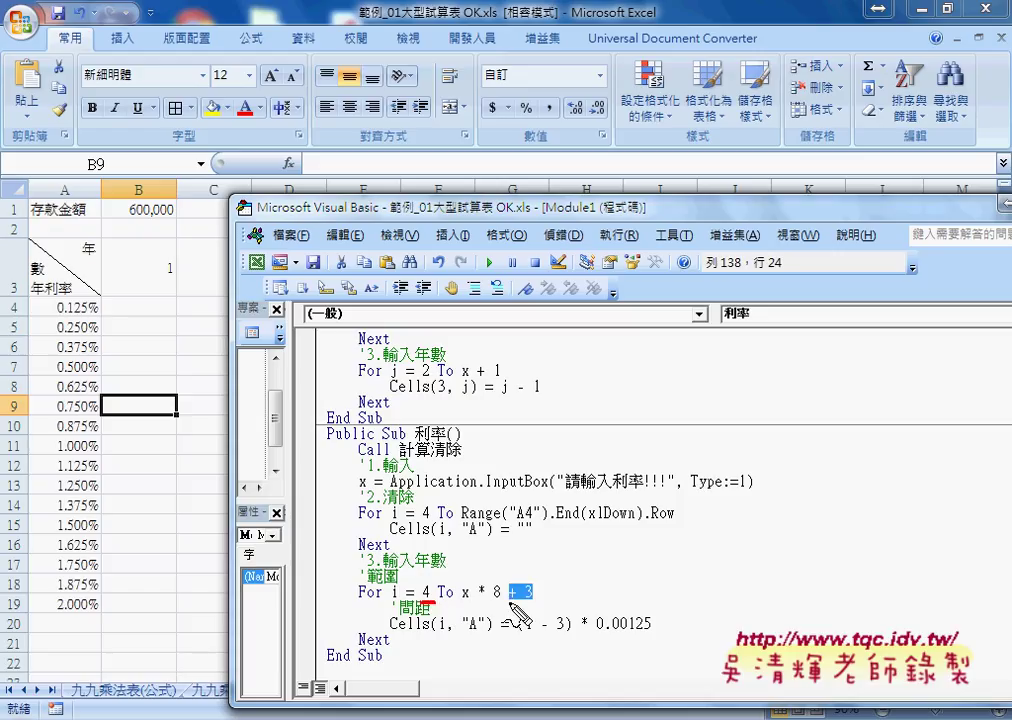
{"action": "left_click_drag", "start_coordinate": [438, 610], "coordinate": [528, 602]}
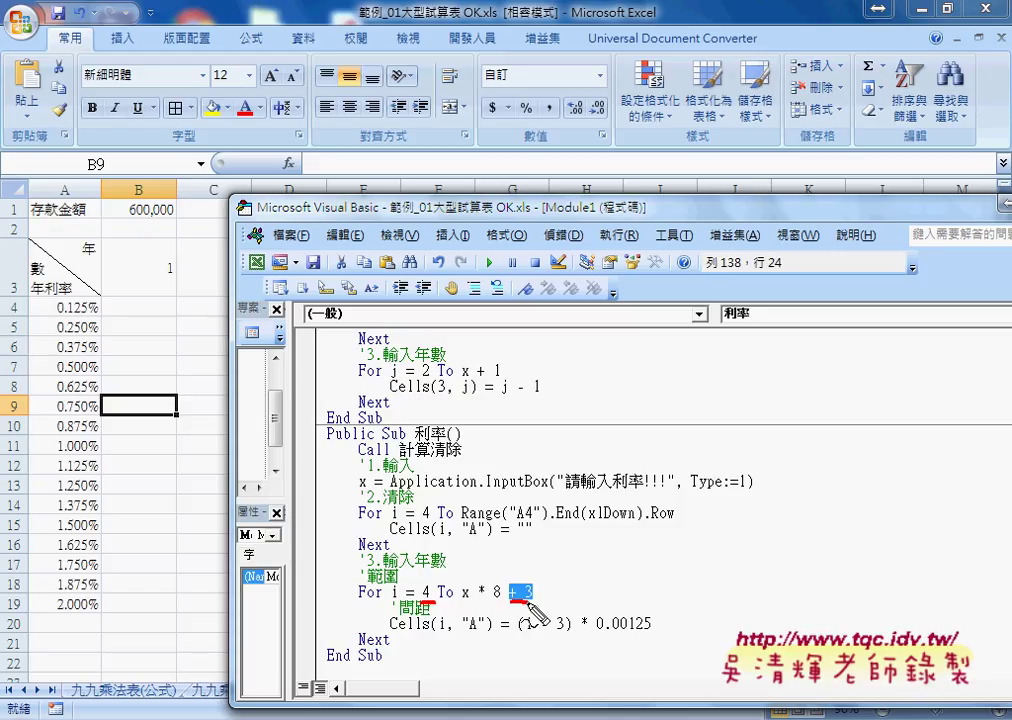
{"action": "left_click_drag", "start_coordinate": [531, 606], "coordinate": [529, 604]}
{"action": "left_click_drag", "start_coordinate": [395, 622], "coordinate": [487, 623]}
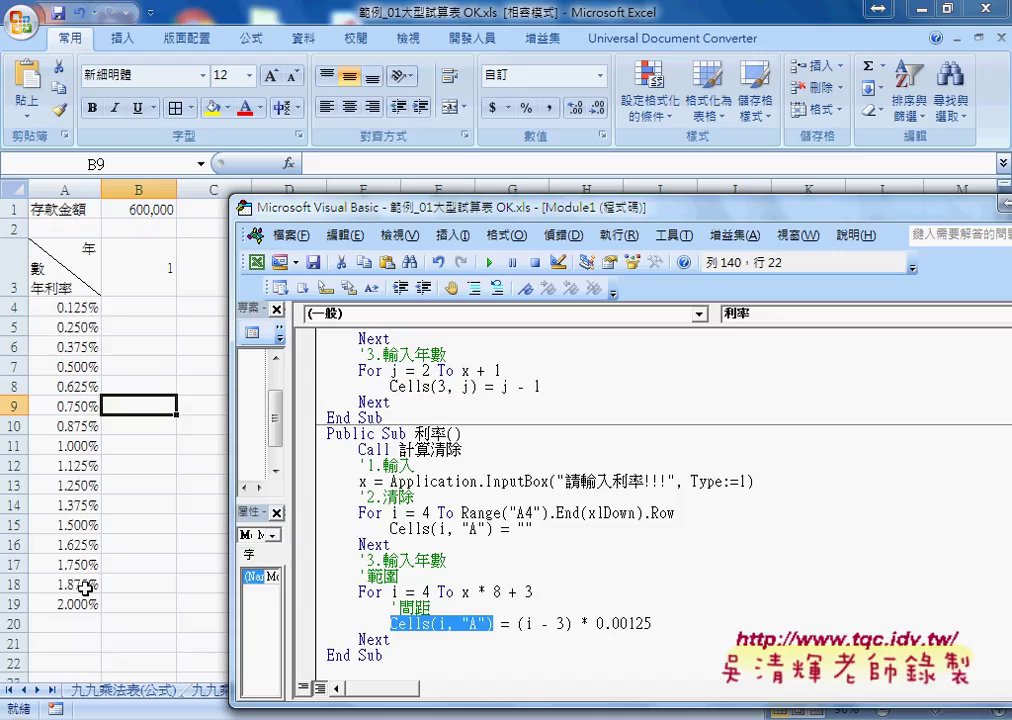
{"action": "double_click", "coordinate": [528, 623]}
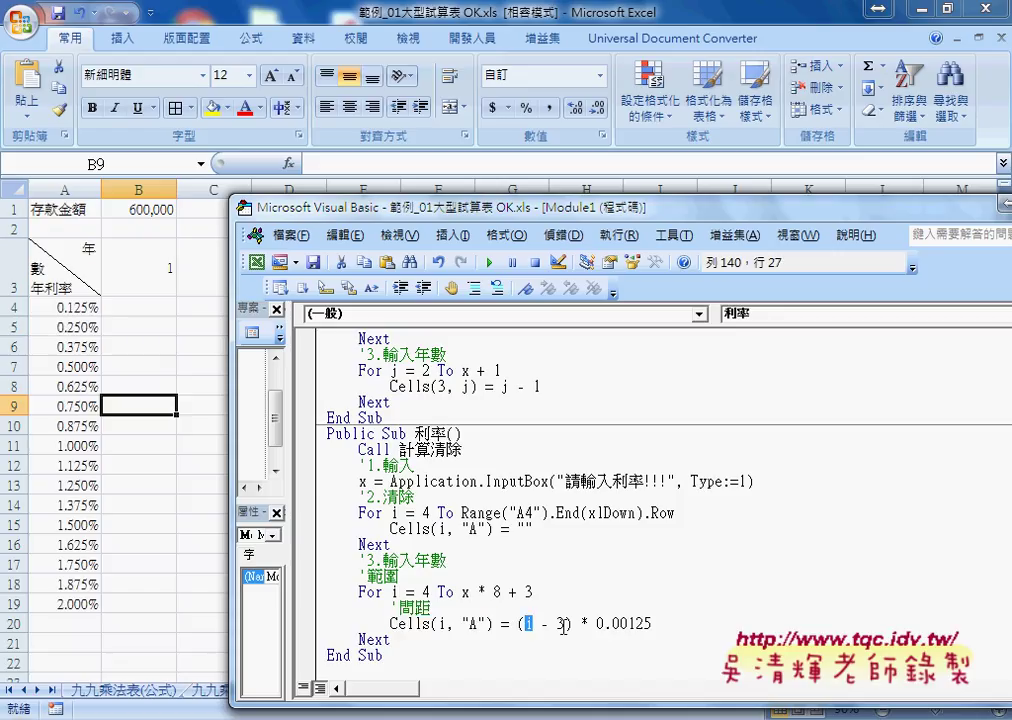
{"action": "left_click_drag", "start_coordinate": [565, 624], "coordinate": [531, 624]}
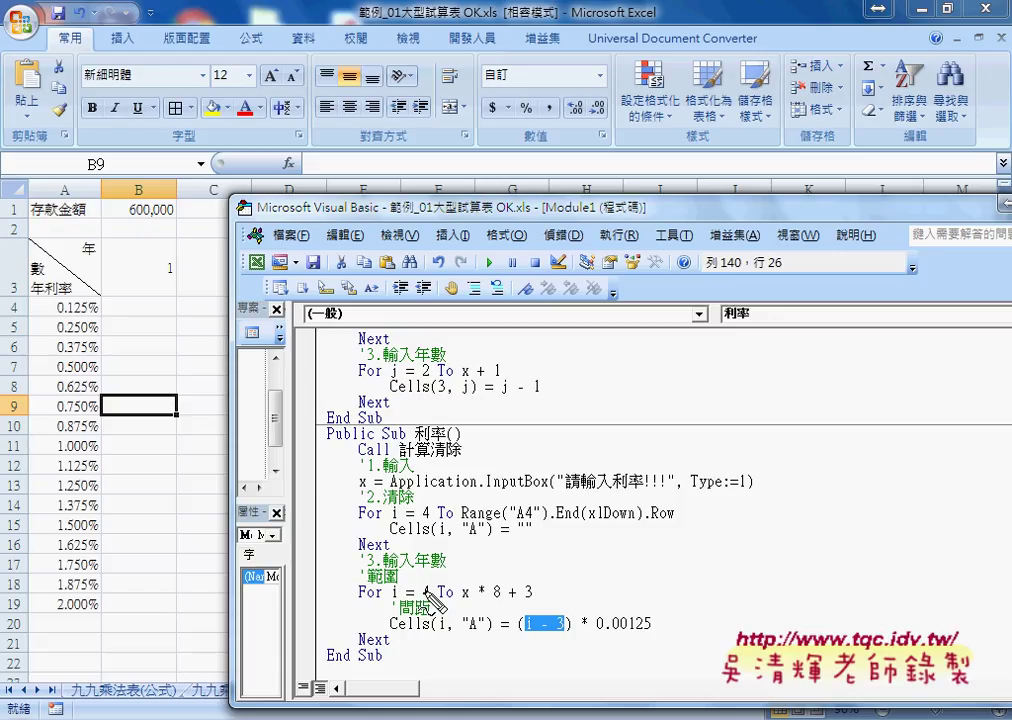
{"action": "left_click_drag", "start_coordinate": [421, 601], "coordinate": [433, 600]}
{"action": "left_click_drag", "start_coordinate": [527, 633], "coordinate": [558, 631]}
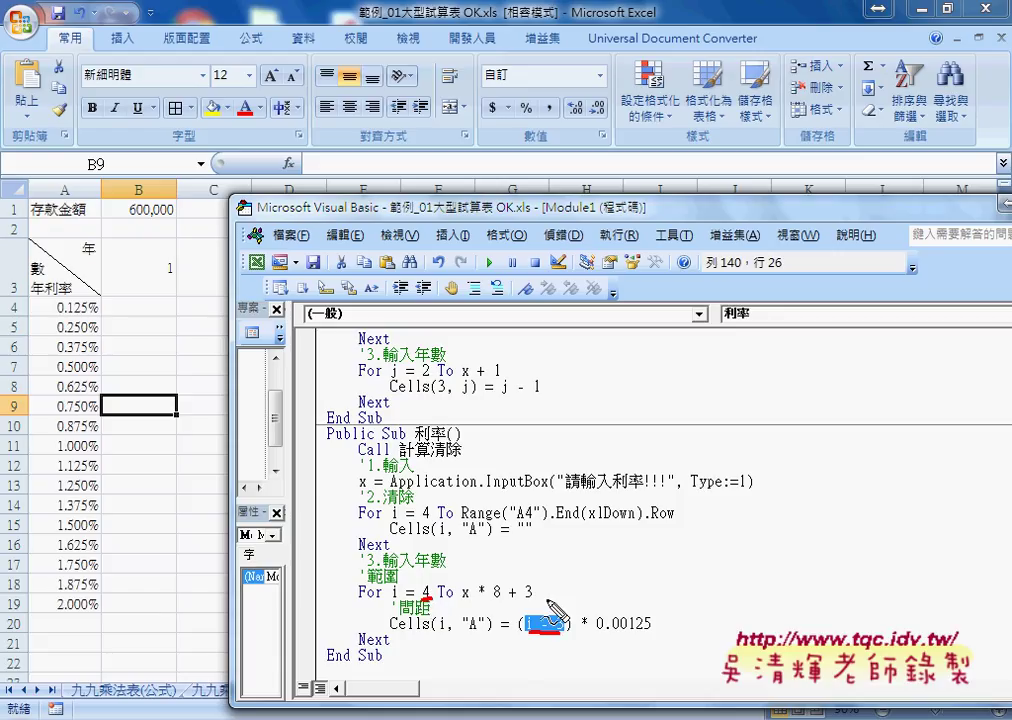
{"action": "left_click_drag", "start_coordinate": [97, 312], "coordinate": [60, 313]}
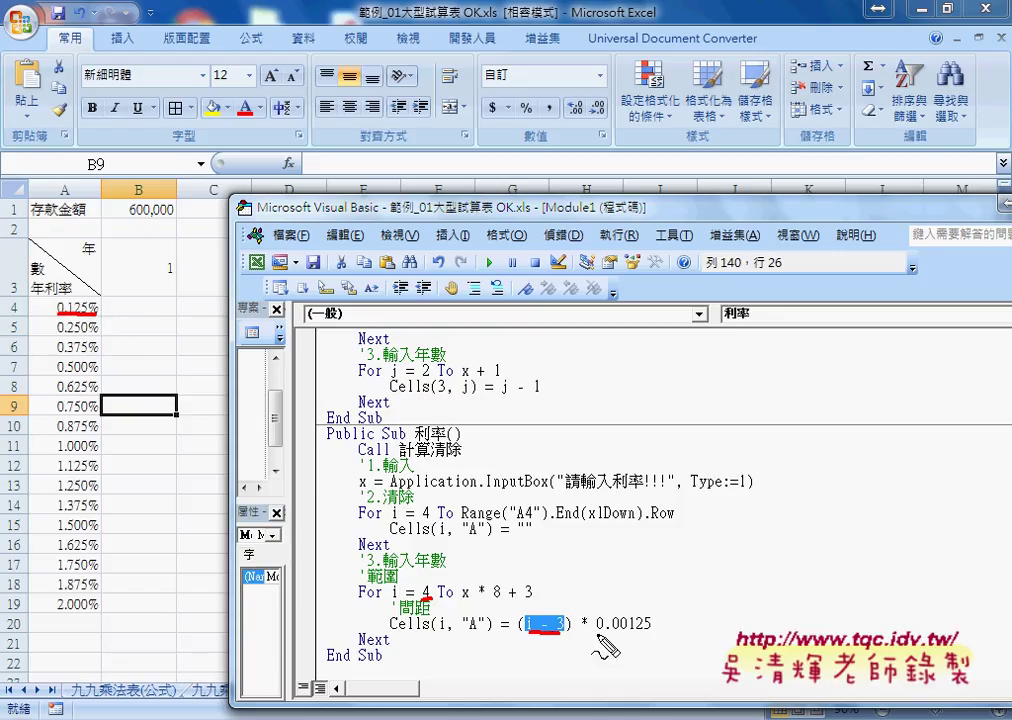
{"action": "left_click_drag", "start_coordinate": [597, 631], "coordinate": [655, 630]}
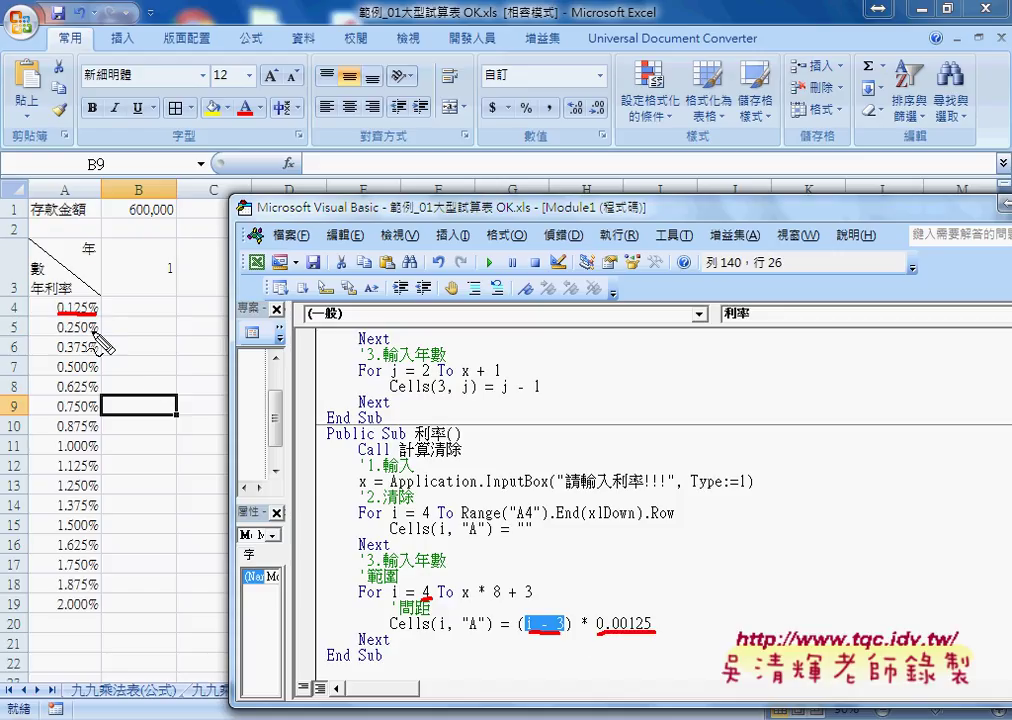
{"action": "mouse_move", "coordinate": [70, 345]}
{"action": "left_mouse_down"}
{"action": "mouse_move", "coordinate": [69, 468]}
{"action": "mouse_move", "coordinate": [93, 437]}
{"action": "left_mouse_up"}
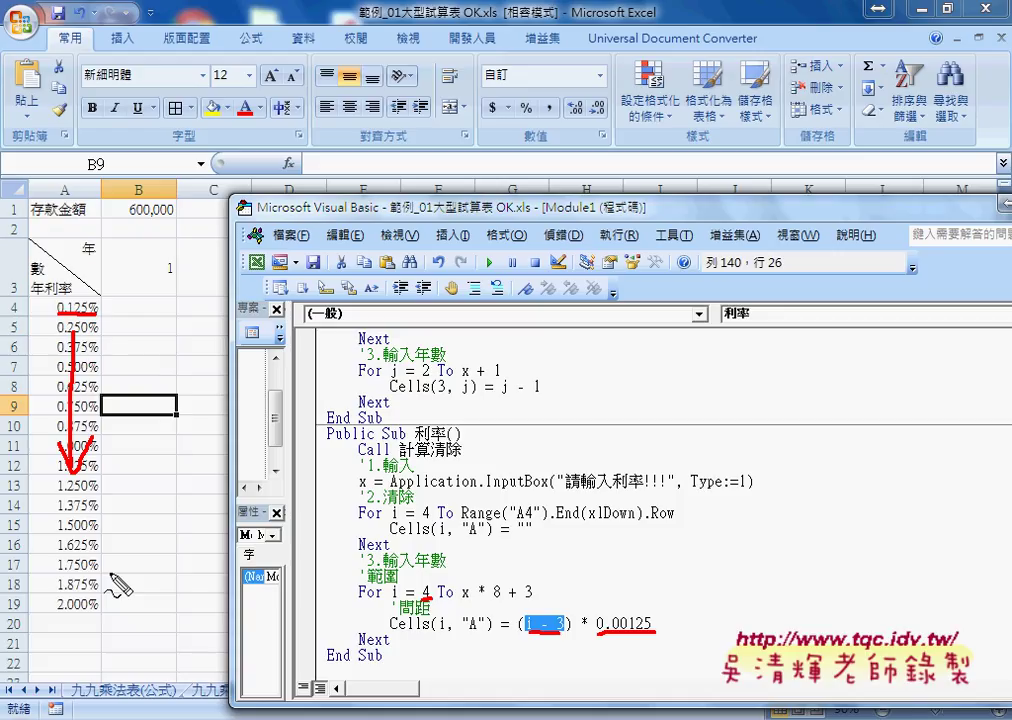
{"action": "key", "text": "Escape"}
{"action": "left_click", "coordinate": [568, 539]}
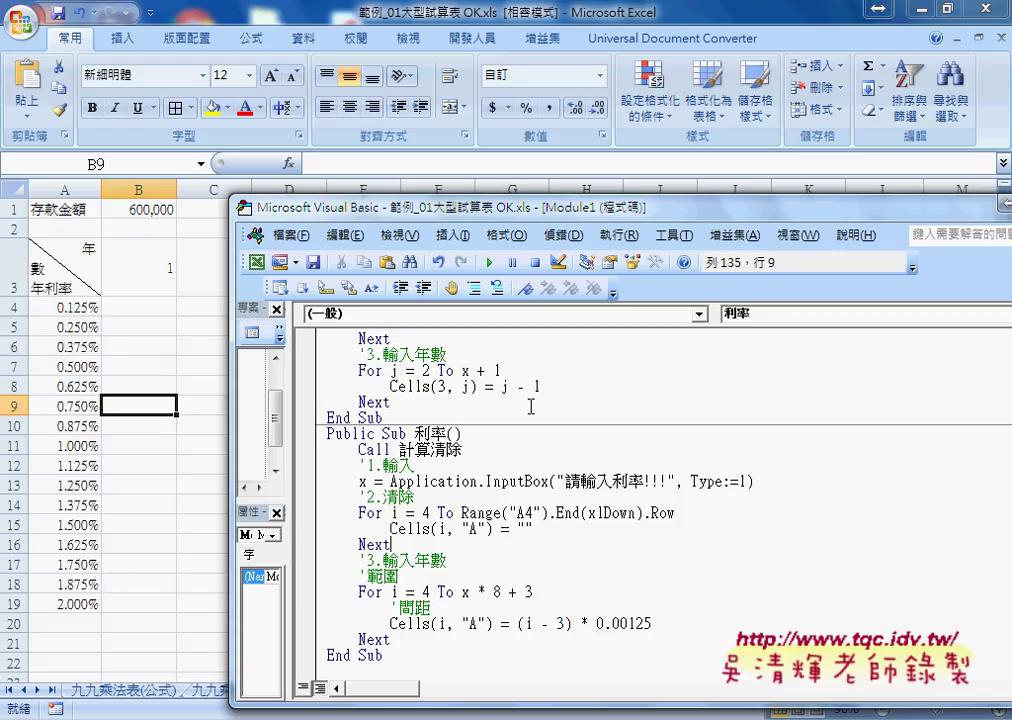
- Run the 利率 macro and enter 3 in its input box
{"action": "left_click", "coordinate": [489, 262]}
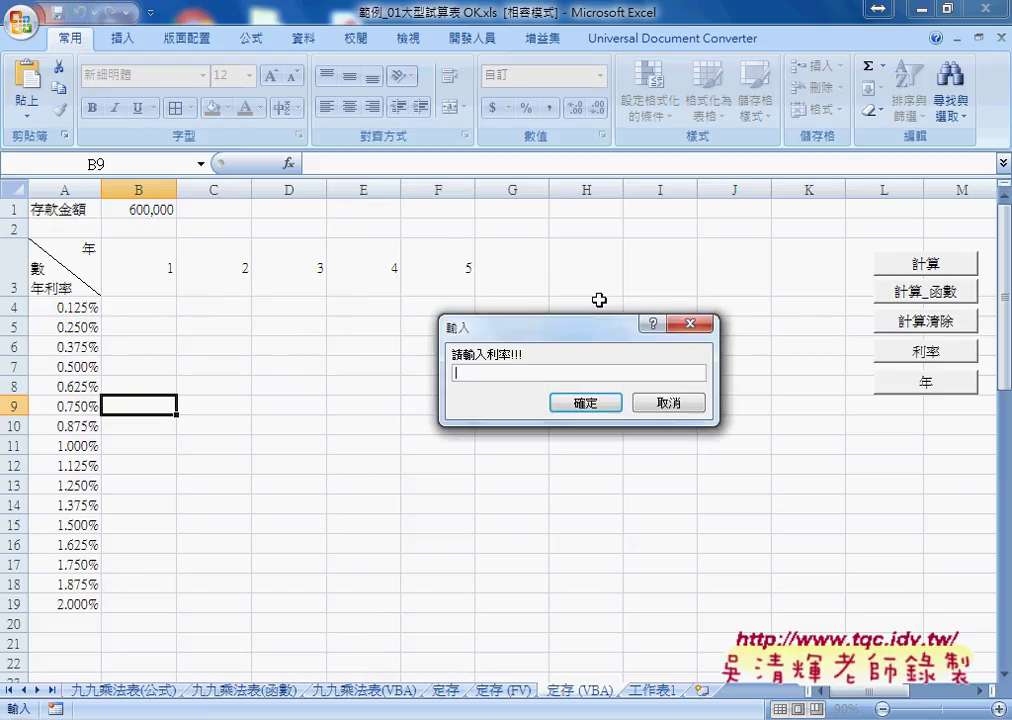
{"action": "type", "text": "3"}
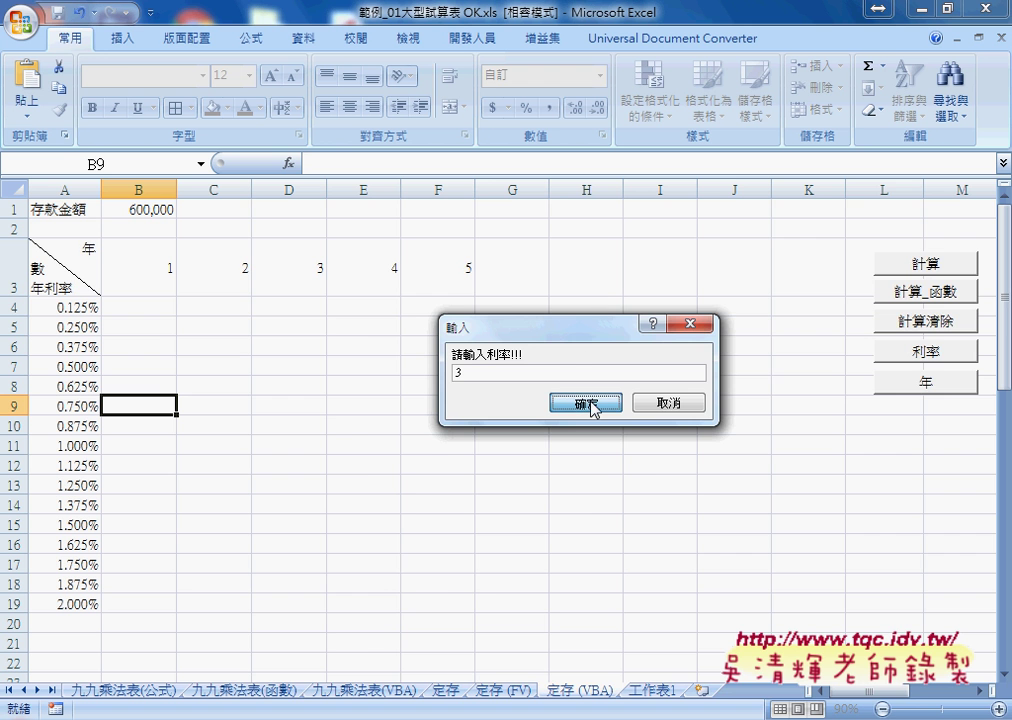
{"action": "left_click", "coordinate": [588, 405]}
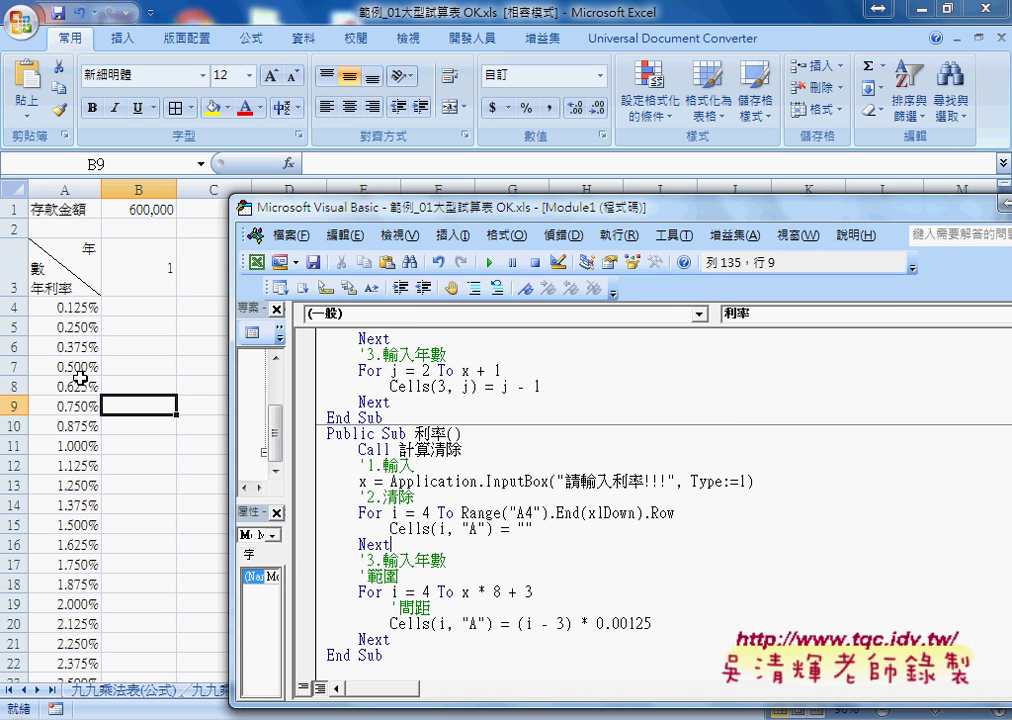
- Select the new column A rates, 0.125% through 3.000%, to check them
{"action": "left_click_drag", "start_coordinate": [64, 306], "coordinate": [69, 445]}
{"action": "scroll", "coordinate": [68, 446], "scroll_direction": "down", "scroll_amount": 1}
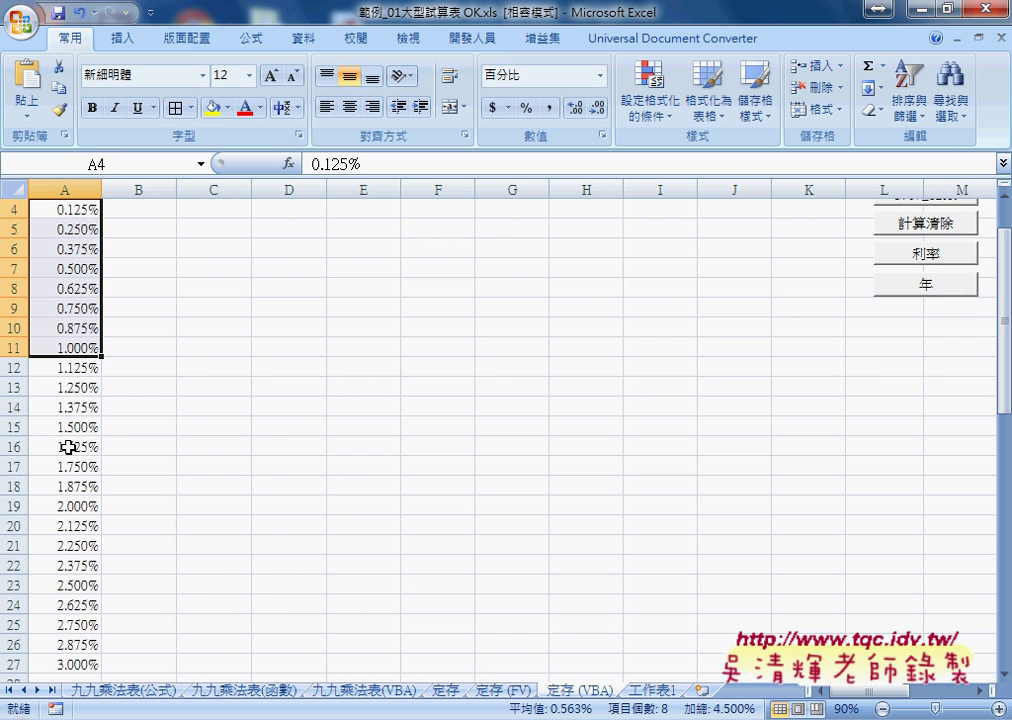
{"action": "scroll", "coordinate": [68, 446], "scroll_direction": "down", "scroll_amount": 1}
{"action": "mouse_move", "coordinate": [70, 308]}
{"action": "left_mouse_down"}
{"action": "mouse_move", "coordinate": [80, 387]}
{"action": "mouse_move", "coordinate": [75, 605]}
{"action": "left_mouse_up"}
{"action": "left_click", "coordinate": [79, 483]}
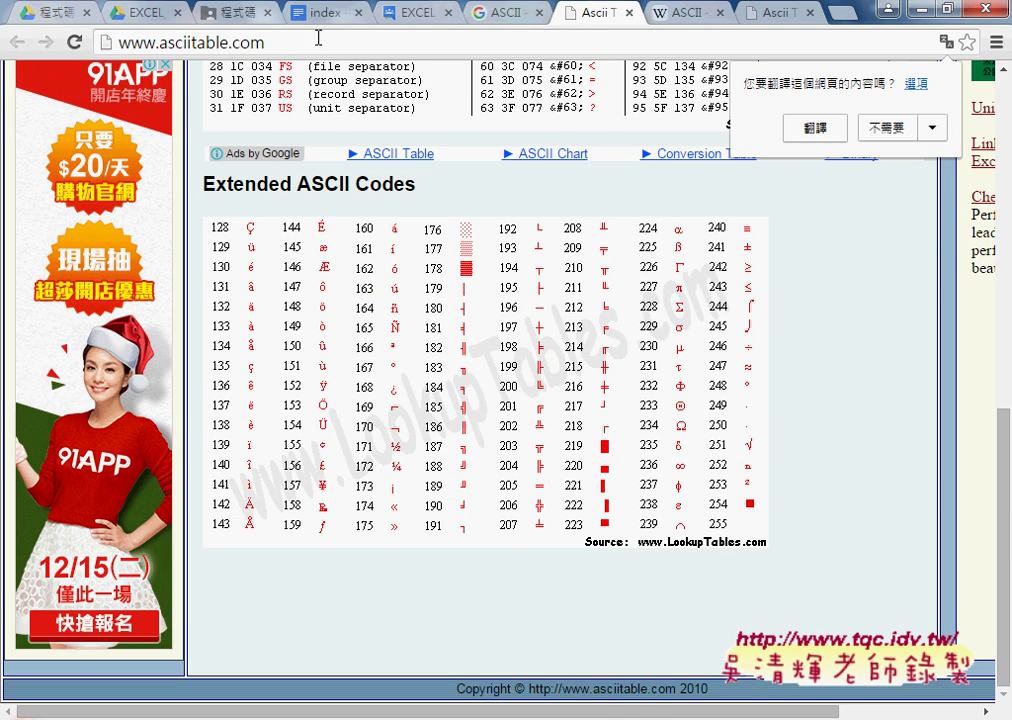
- In the index notes document, select the 年() and then the 利率() macro code at the end
{"action": "left_click", "coordinate": [344, 16]}
{"action": "scroll", "coordinate": [378, 330], "scroll_direction": "down", "scroll_amount": 5}
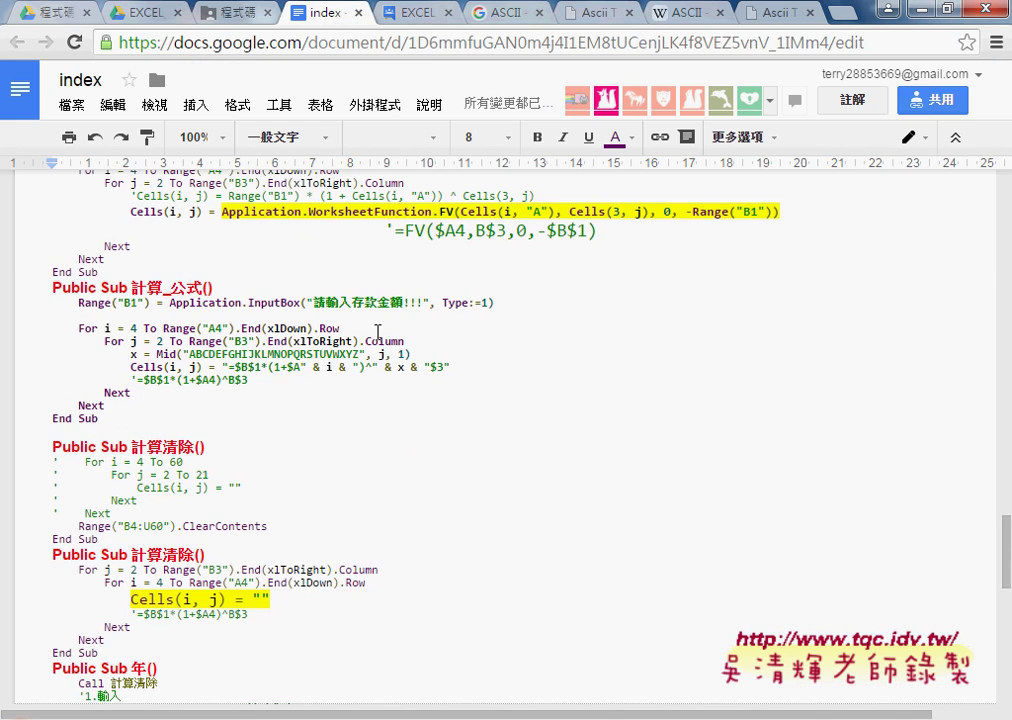
{"action": "scroll", "coordinate": [378, 330], "scroll_direction": "down", "scroll_amount": 2}
{"action": "scroll", "coordinate": [378, 330], "scroll_direction": "down", "scroll_amount": 1}
{"action": "scroll", "coordinate": [215, 316], "scroll_direction": "down", "scroll_amount": 1}
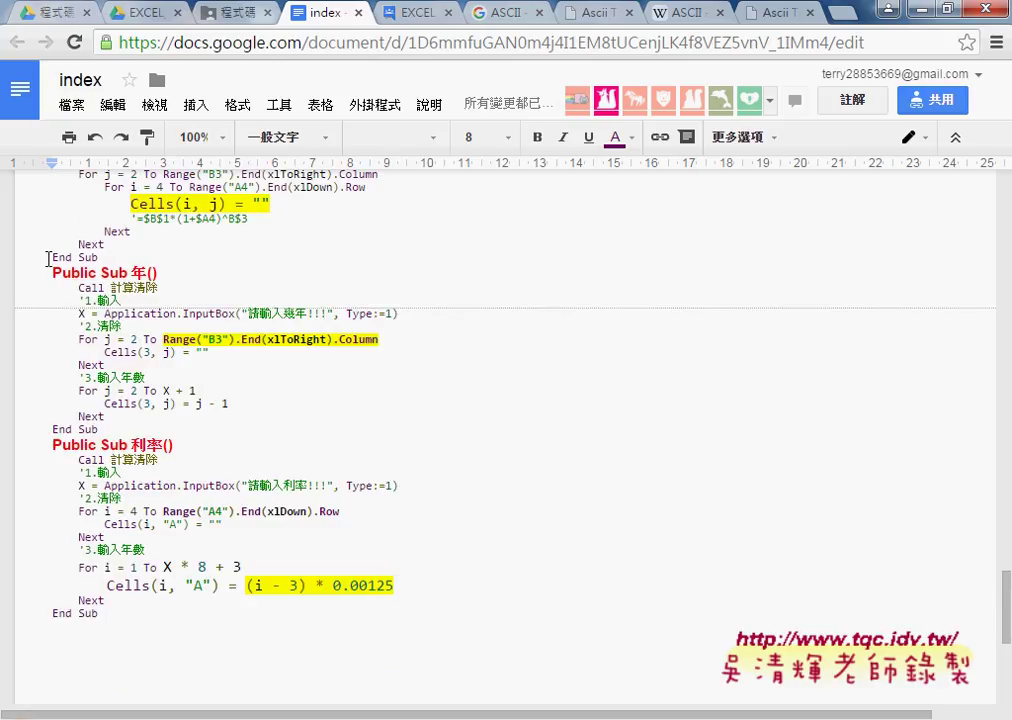
{"action": "left_click_drag", "start_coordinate": [48, 266], "coordinate": [150, 421]}
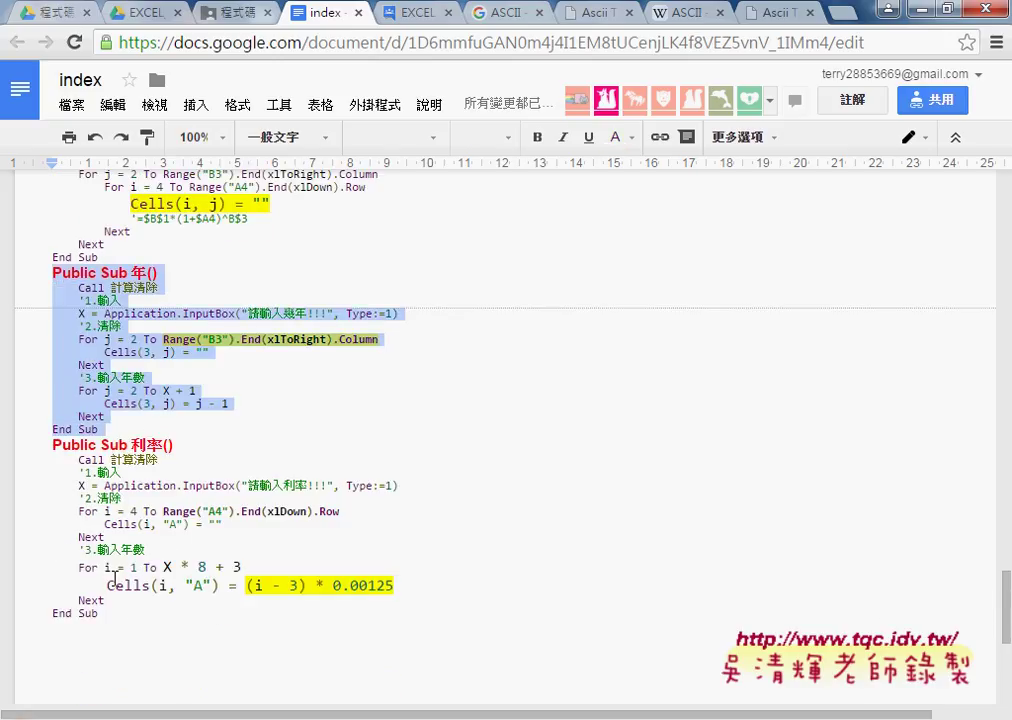
{"action": "mouse_move", "coordinate": [108, 612]}
{"action": "left_mouse_down"}
{"action": "mouse_move", "coordinate": [43, 542]}
{"action": "mouse_move", "coordinate": [38, 451]}
{"action": "left_mouse_up"}
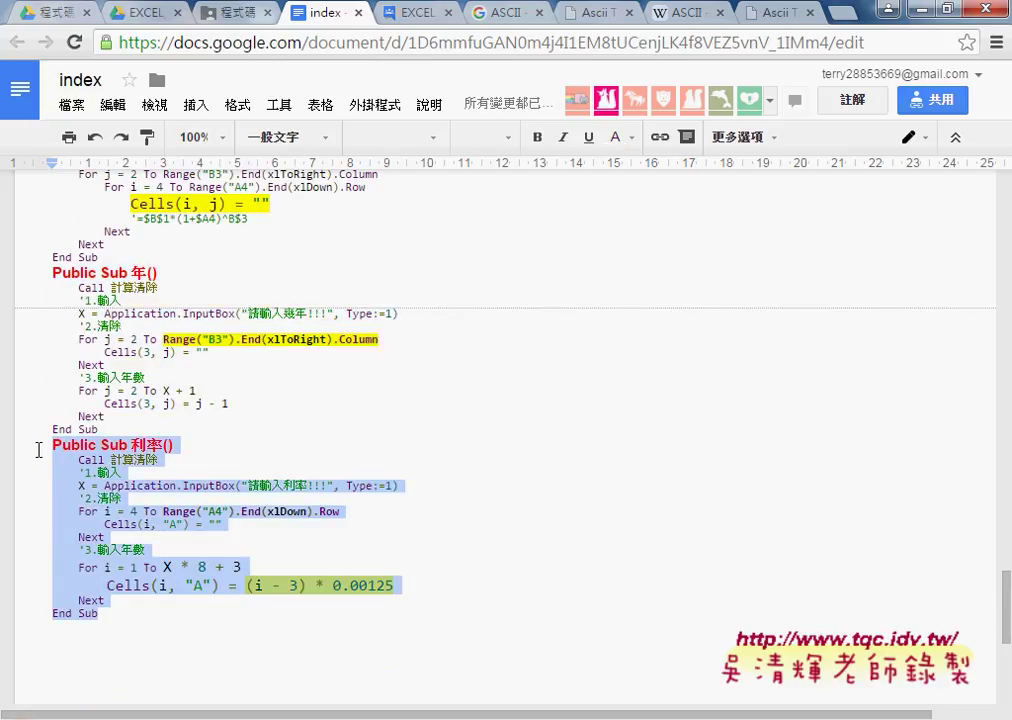